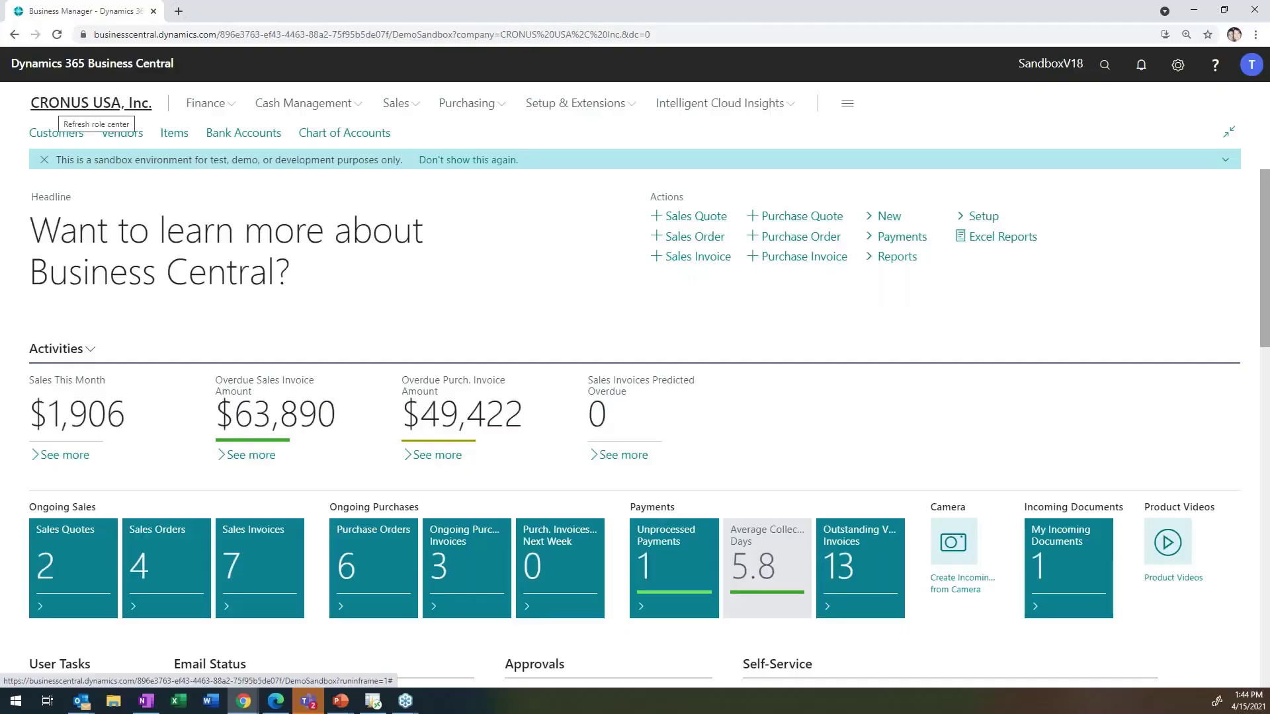
Search for 'feature' and open the Feature Management page.
left_click(1104, 75)
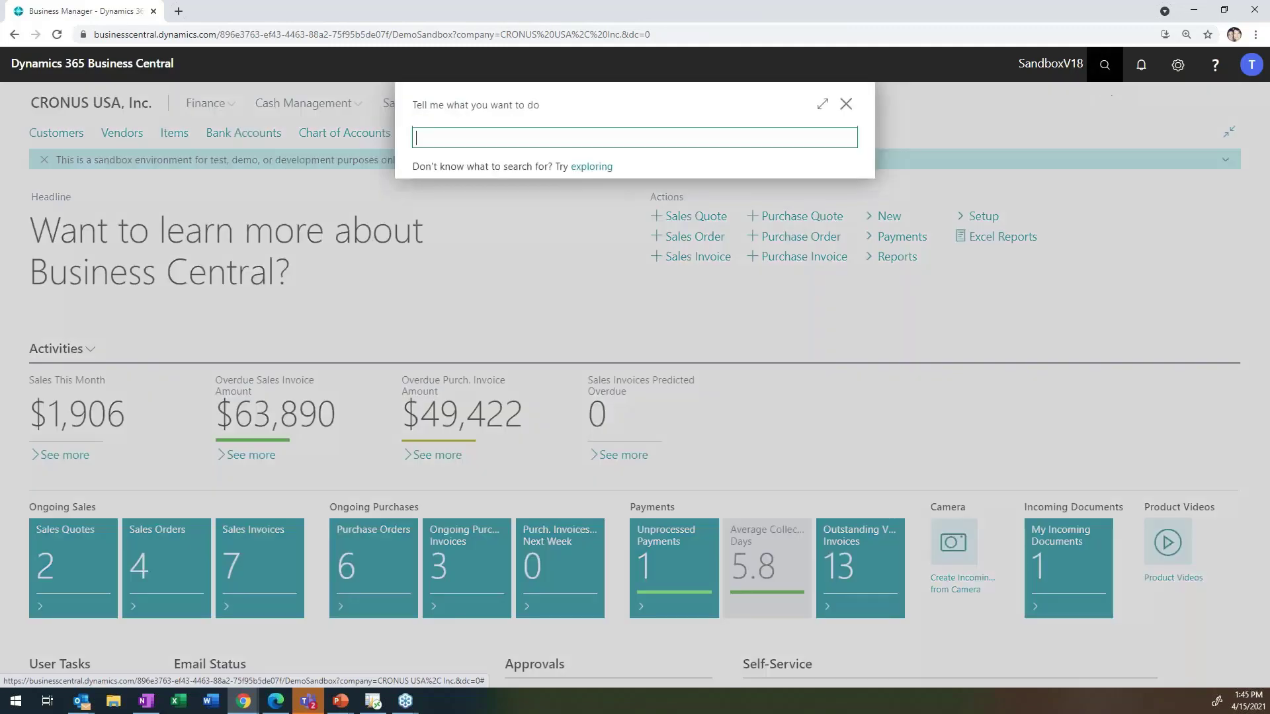
type("featur")
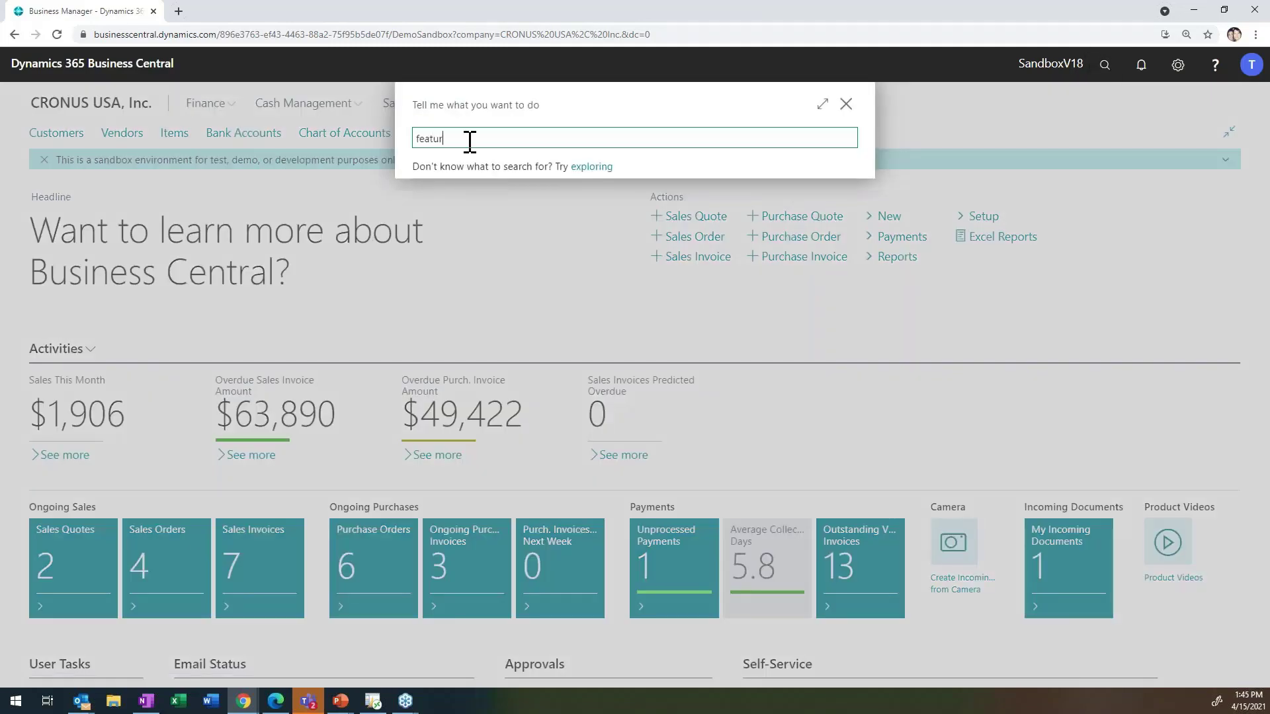
type("e")
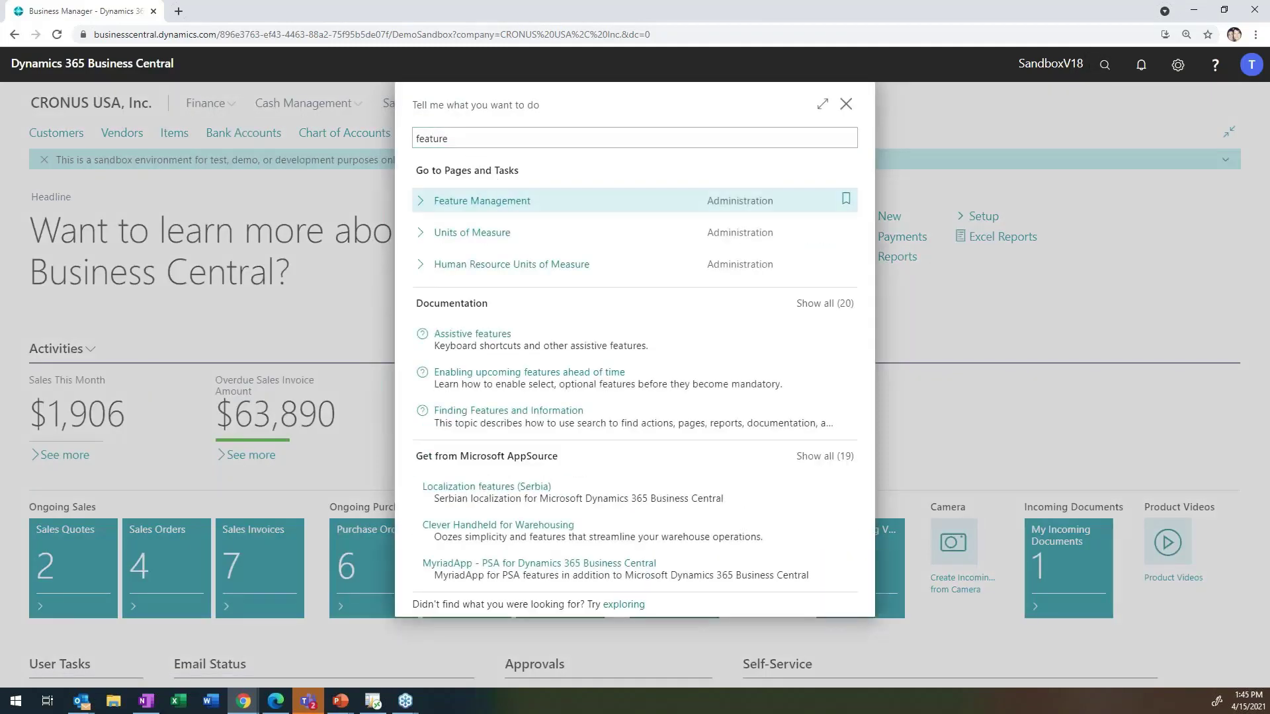
key("Return")
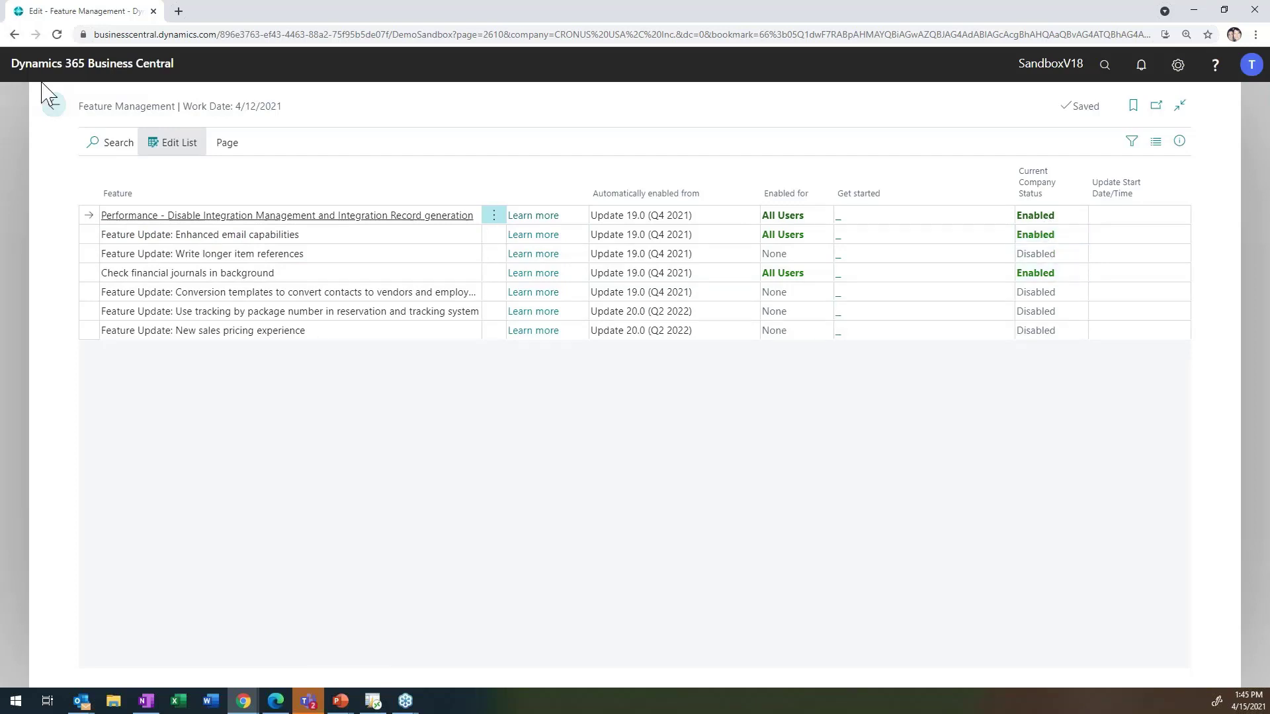
Return home, search 'e-mail', show all seven results and open Email Accounts.
left_click(56, 106)
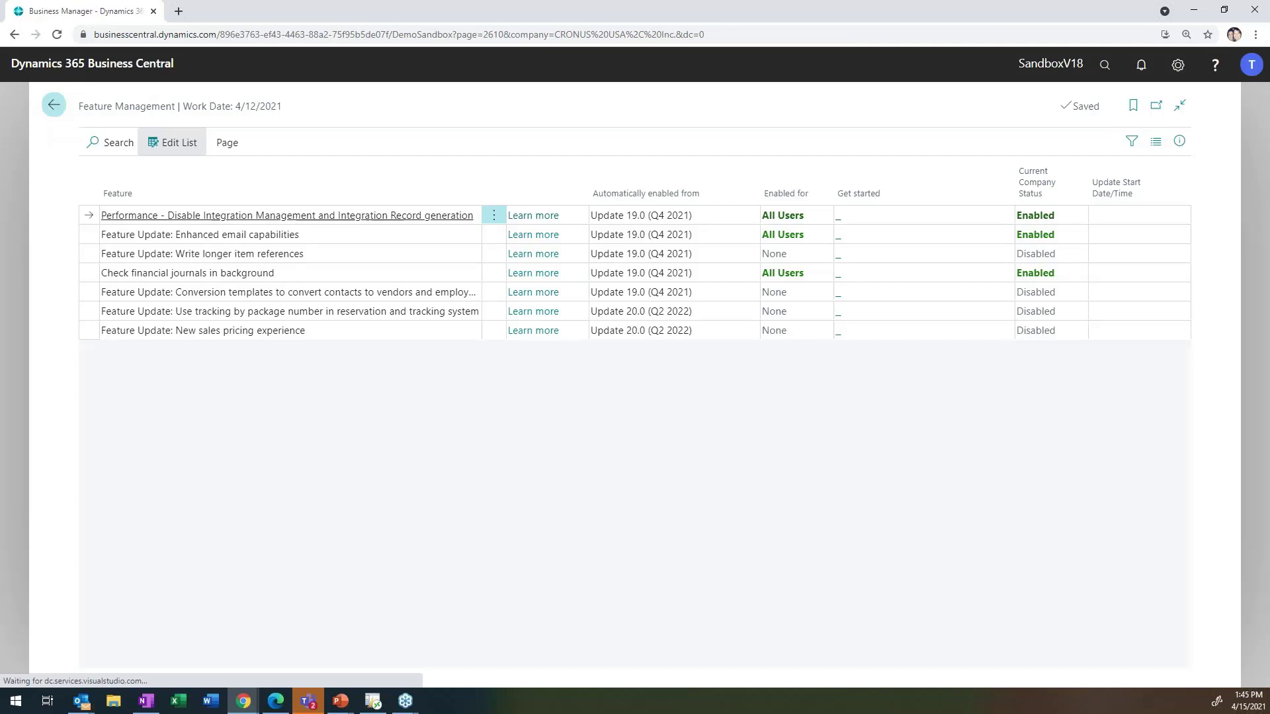
left_click(1101, 73)
type("e")
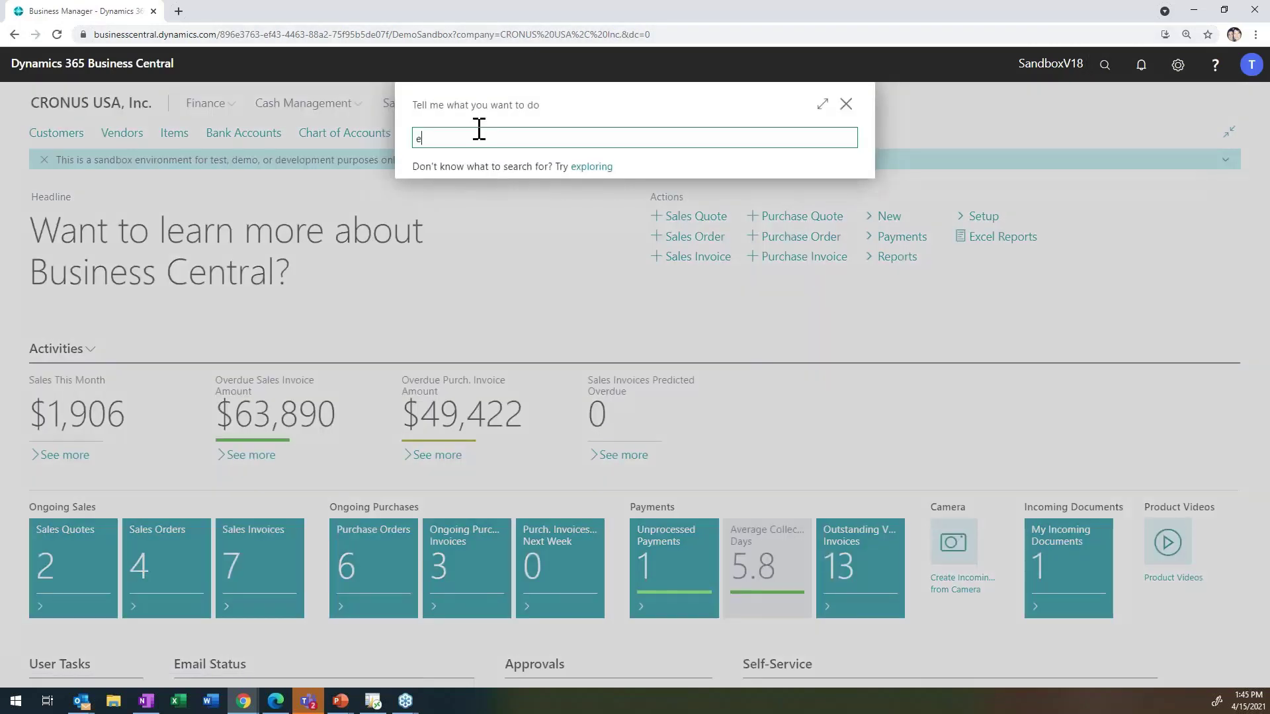
type("-mail")
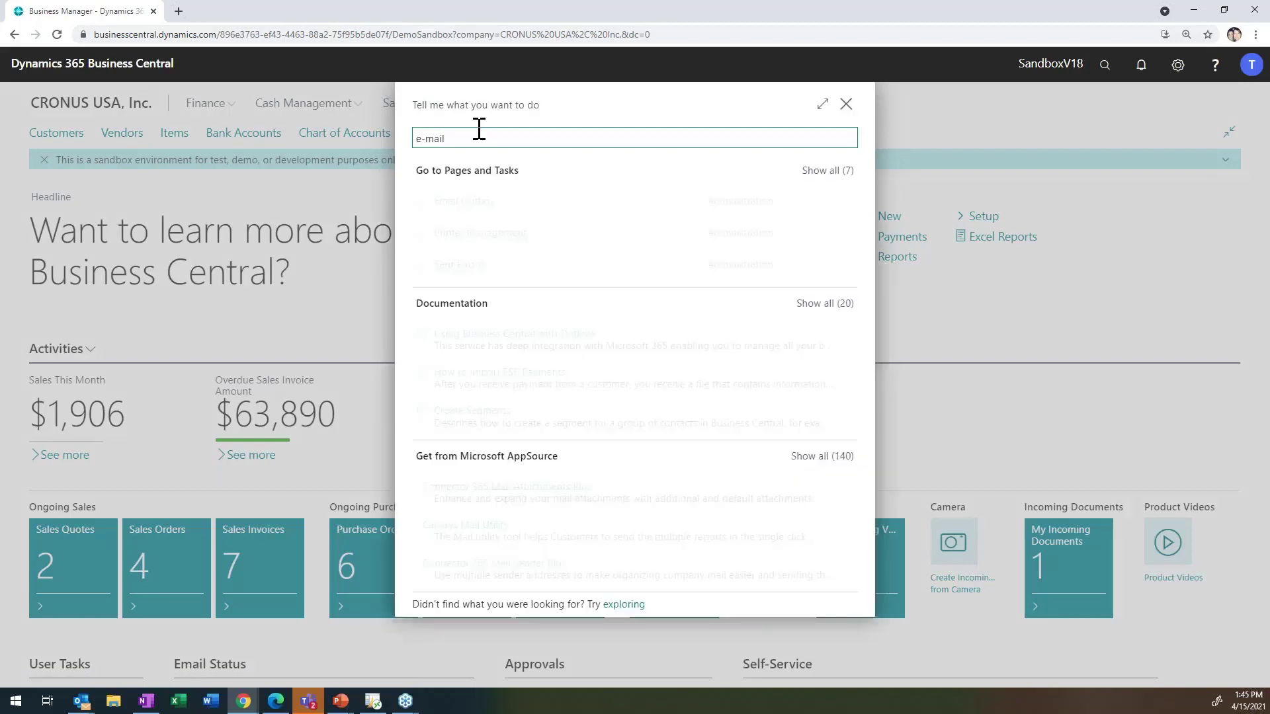
left_click(826, 172)
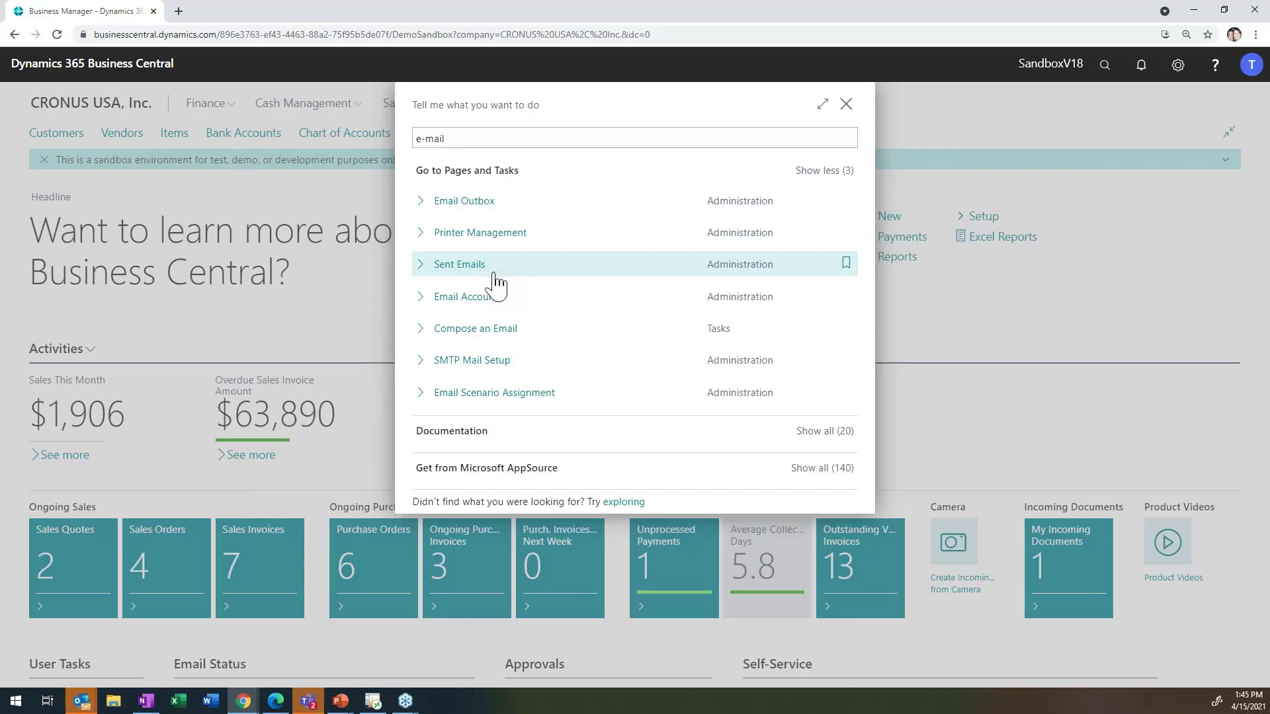
left_click(460, 299)
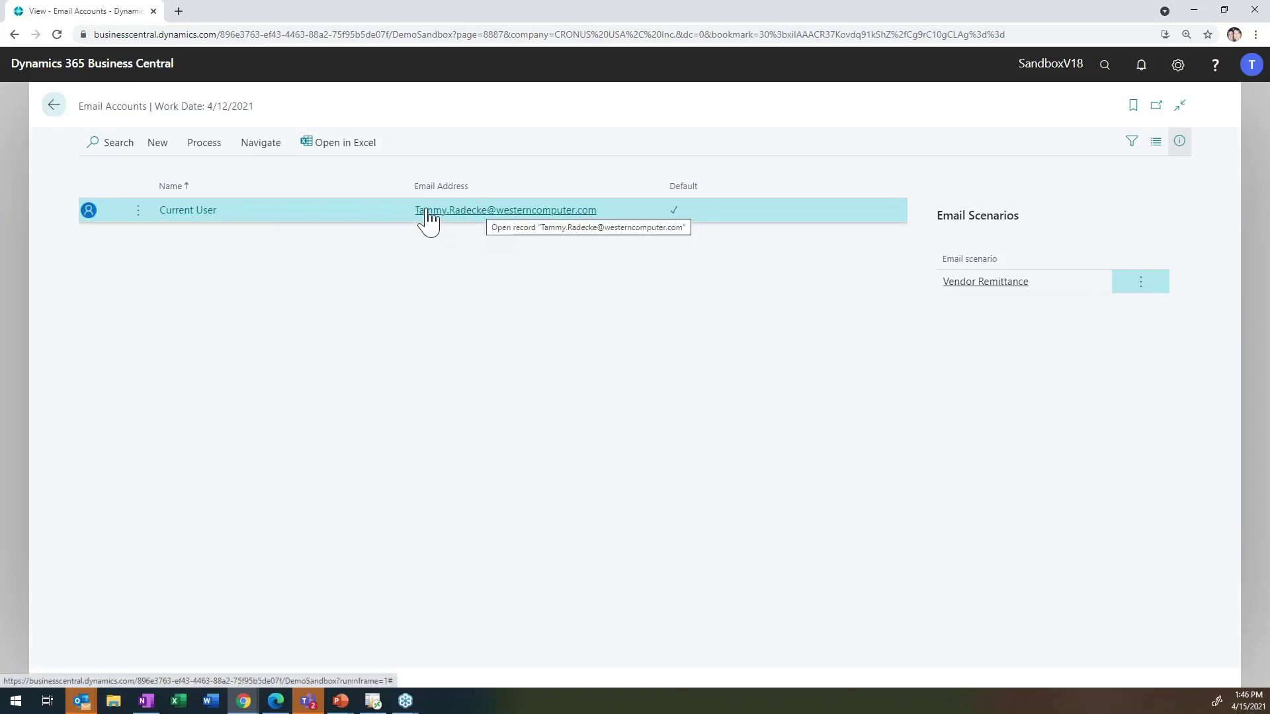
left_click(160, 144)
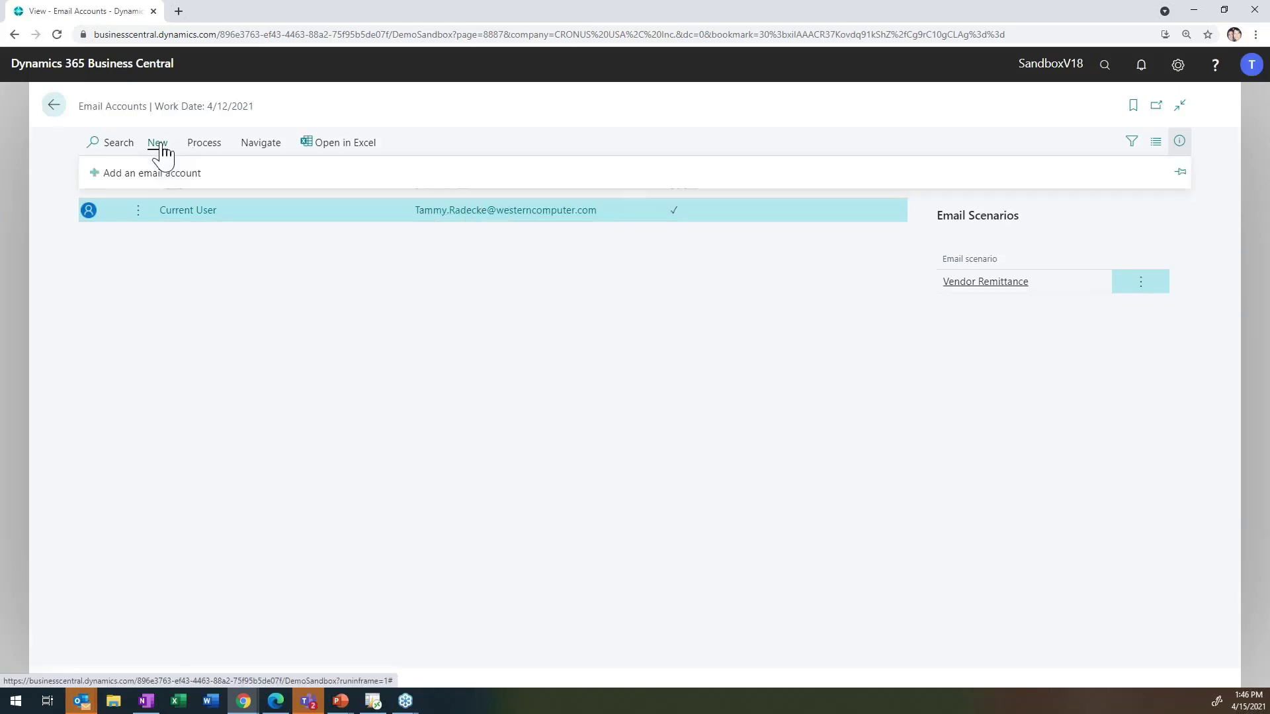
left_click(140, 177)
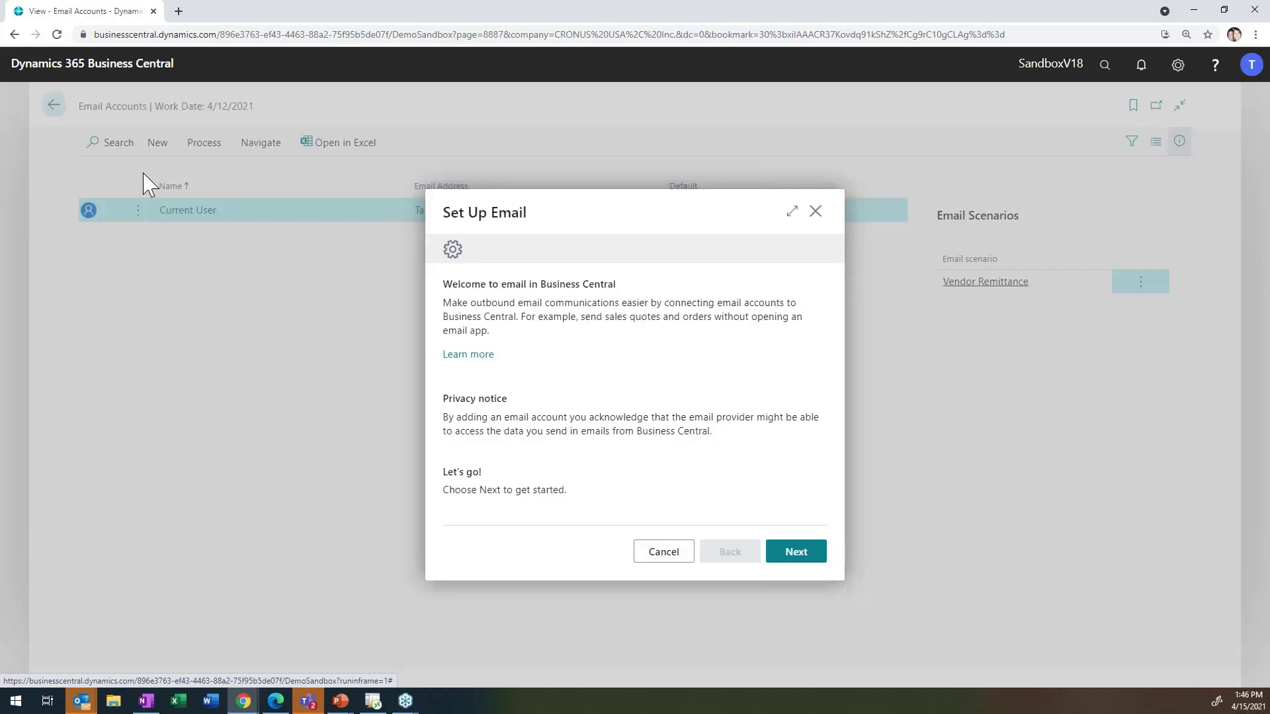
left_click(787, 554)
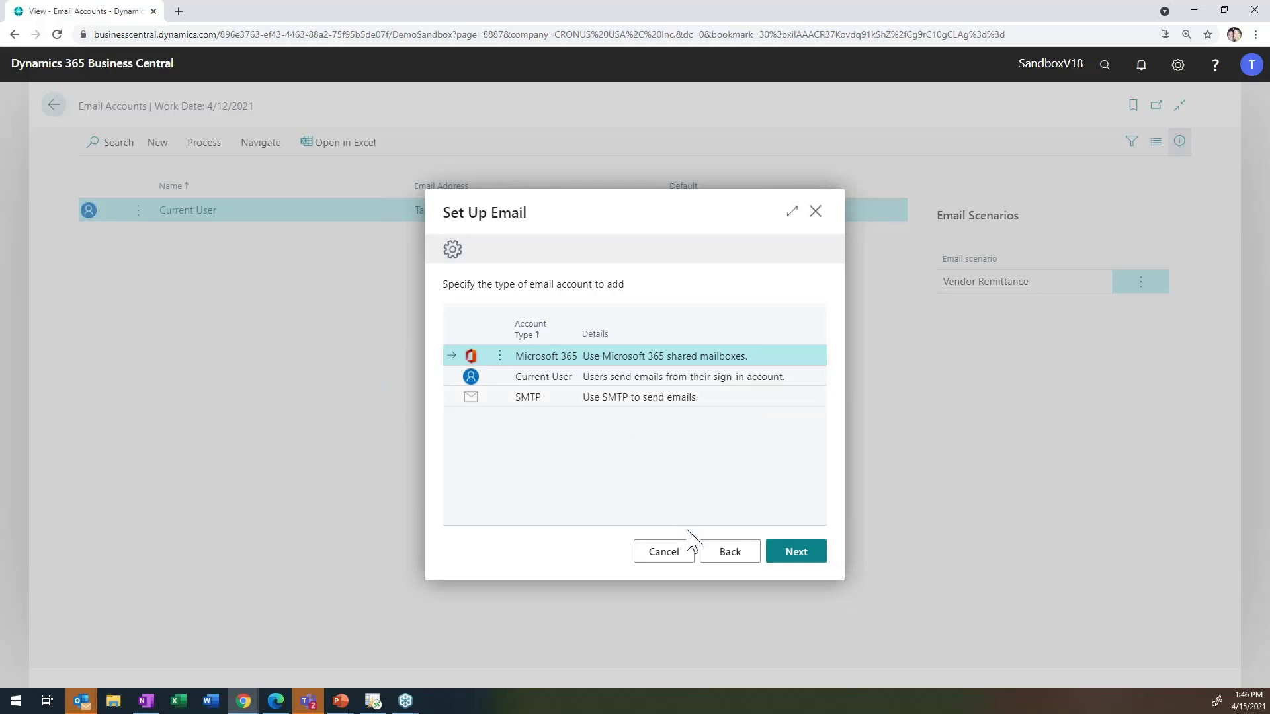
Cancel the new email account setup and open Email Scenarios from Navigate.
left_click(664, 551)
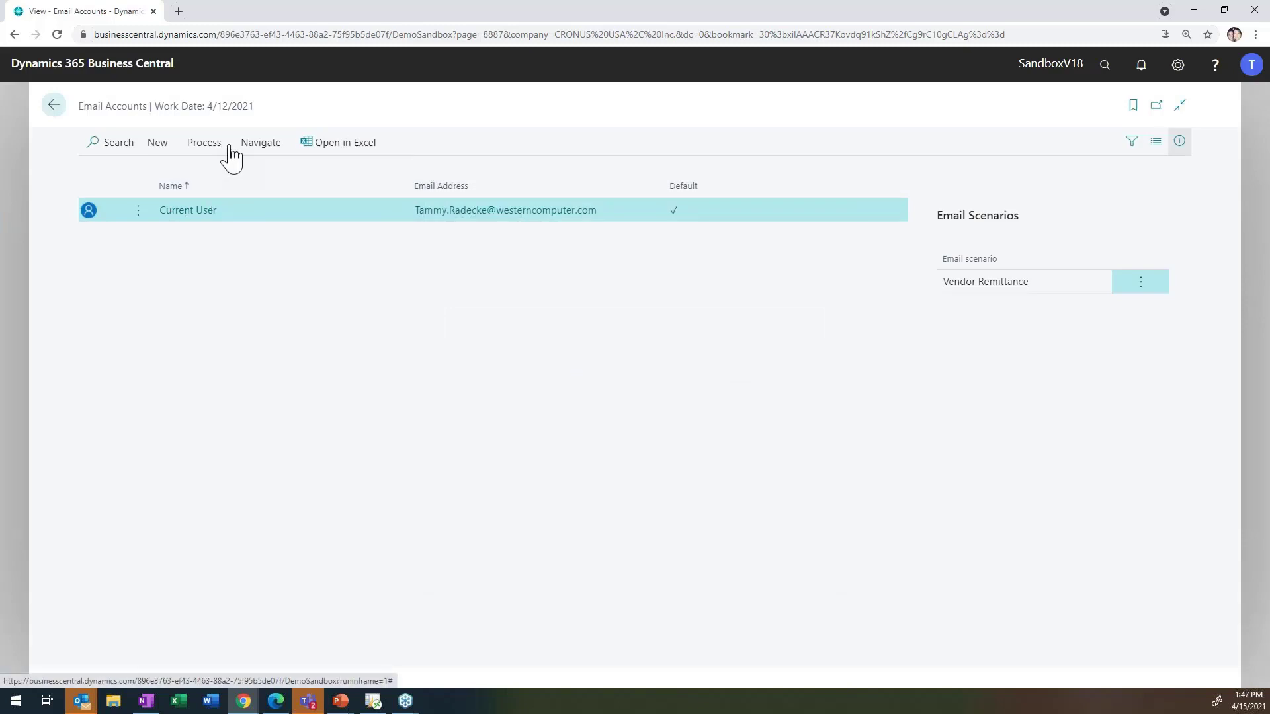
left_click(254, 145)
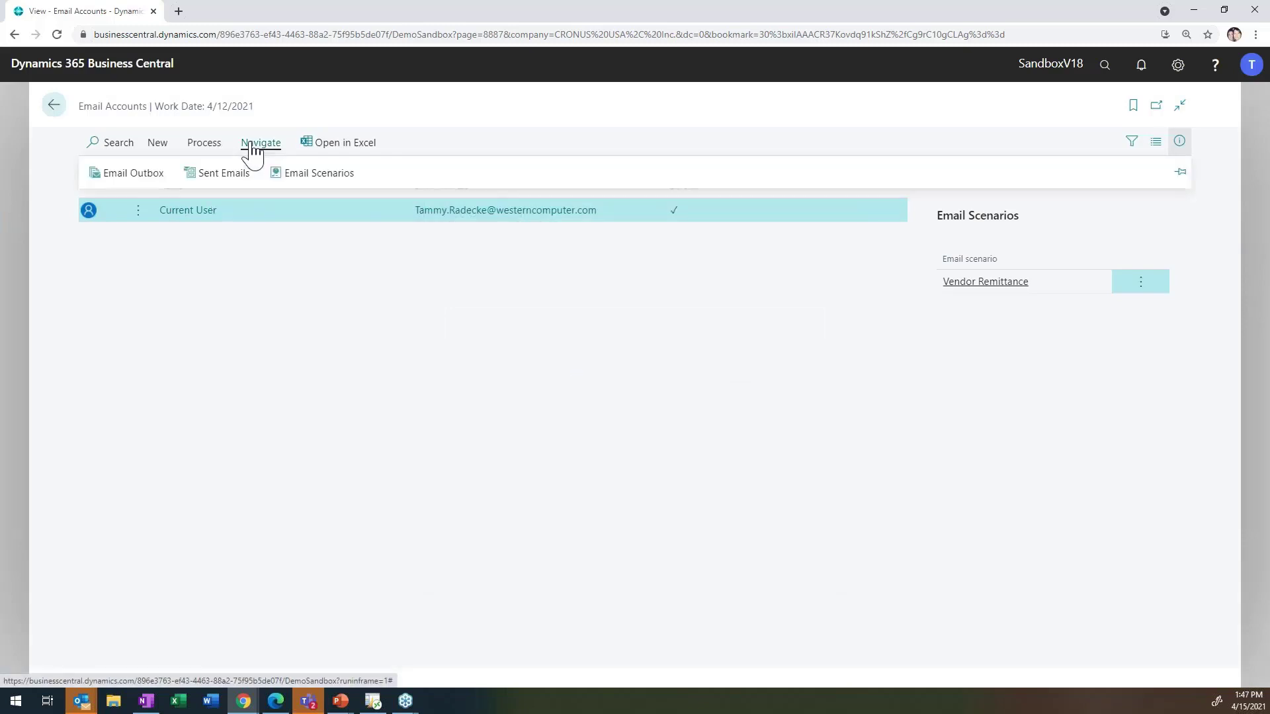
left_click(297, 177)
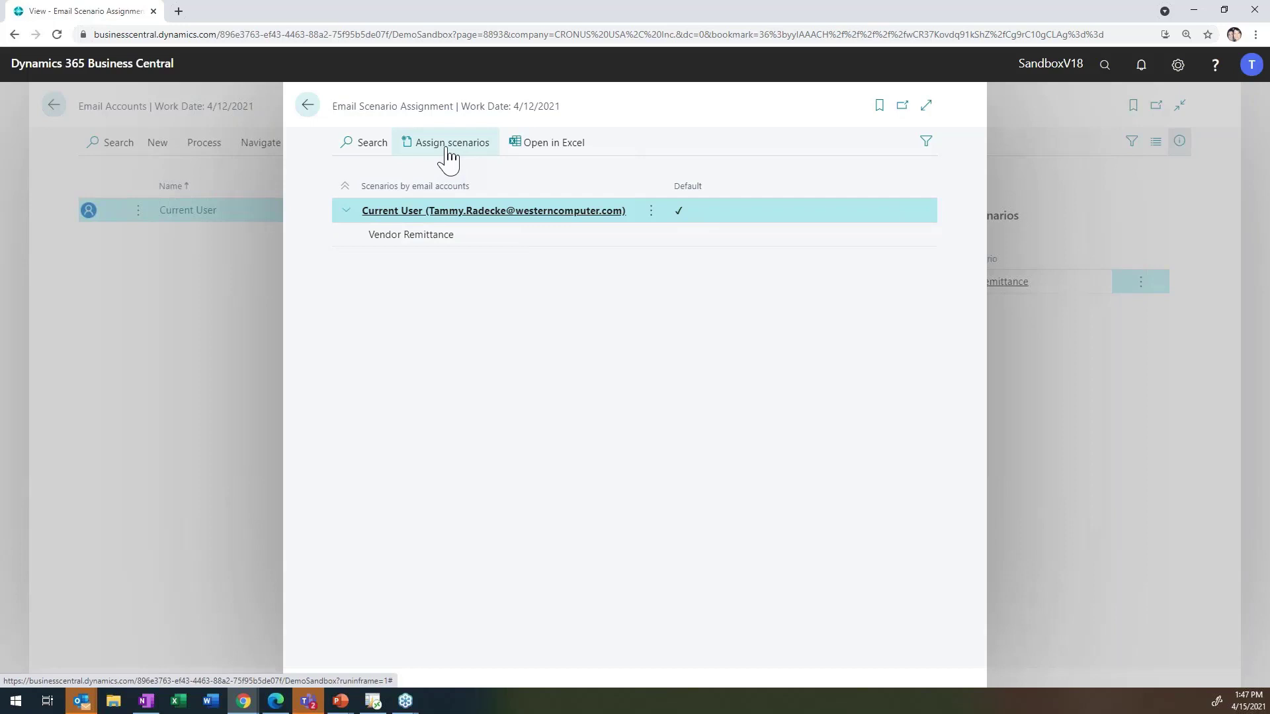
Assign the Sales Order scenario to the Current User email account.
left_click(448, 144)
scroll(537, 377, "down", 5)
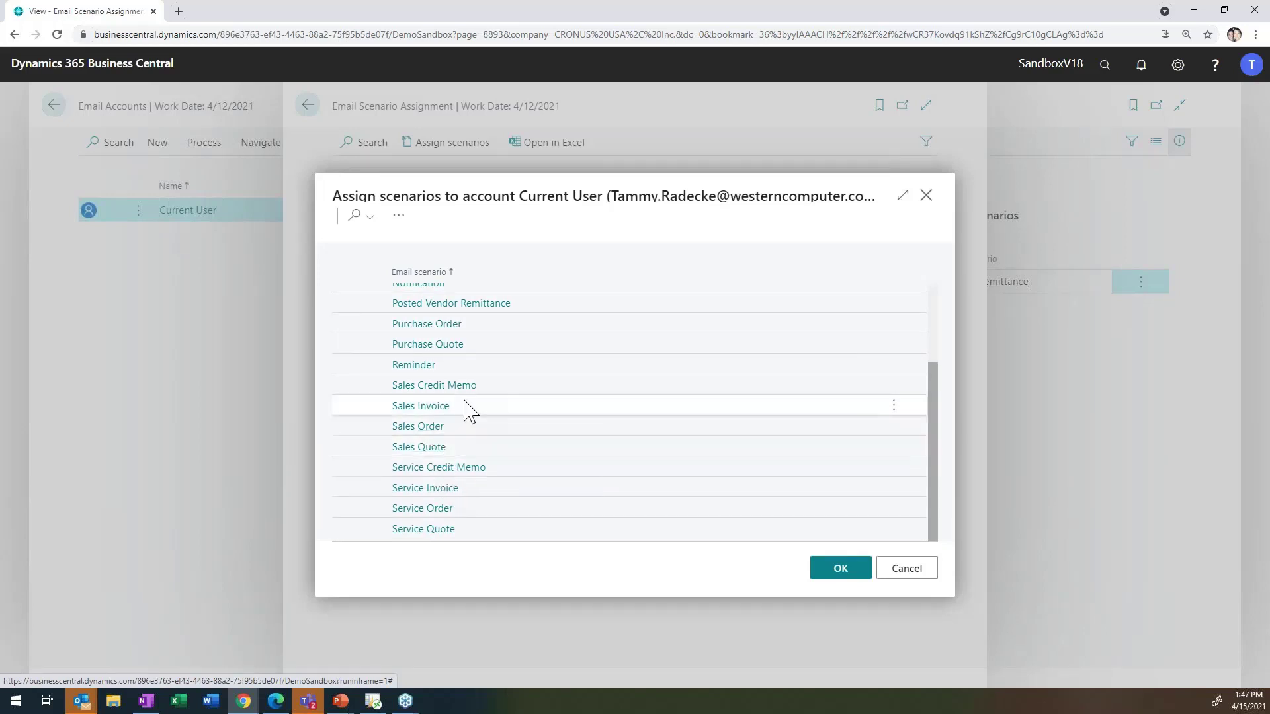
left_click(423, 426)
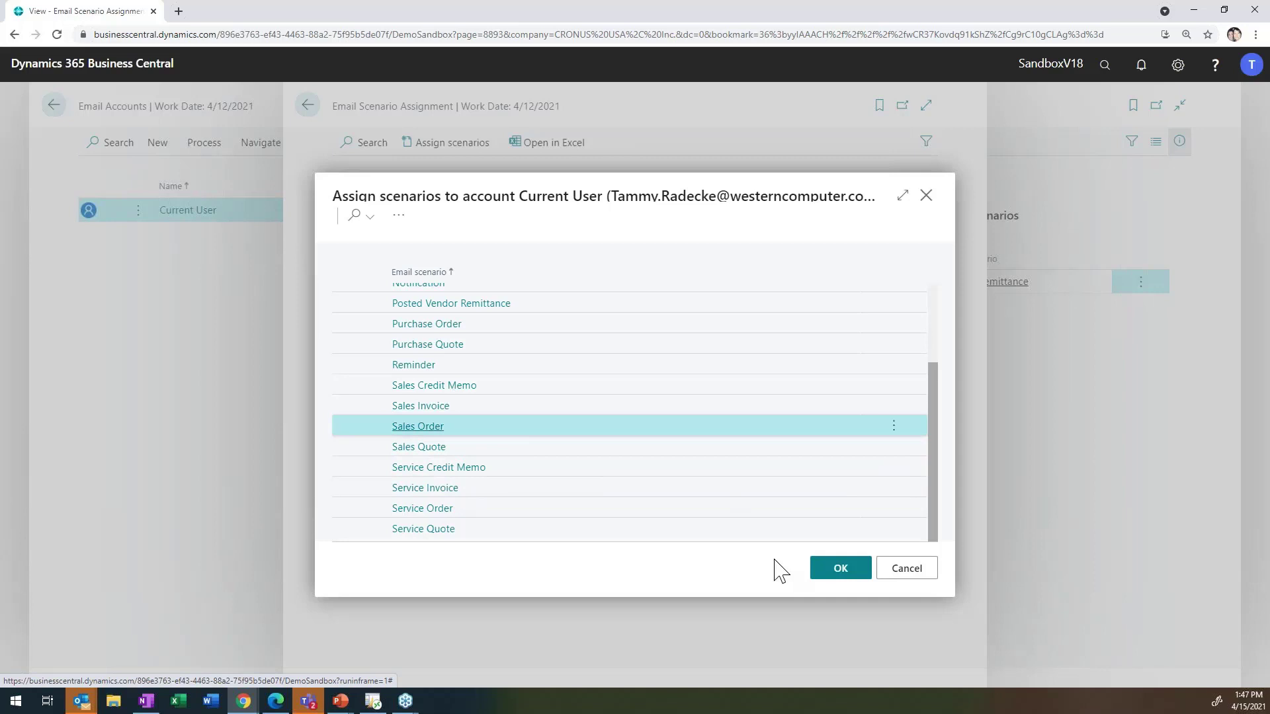
left_click(840, 570)
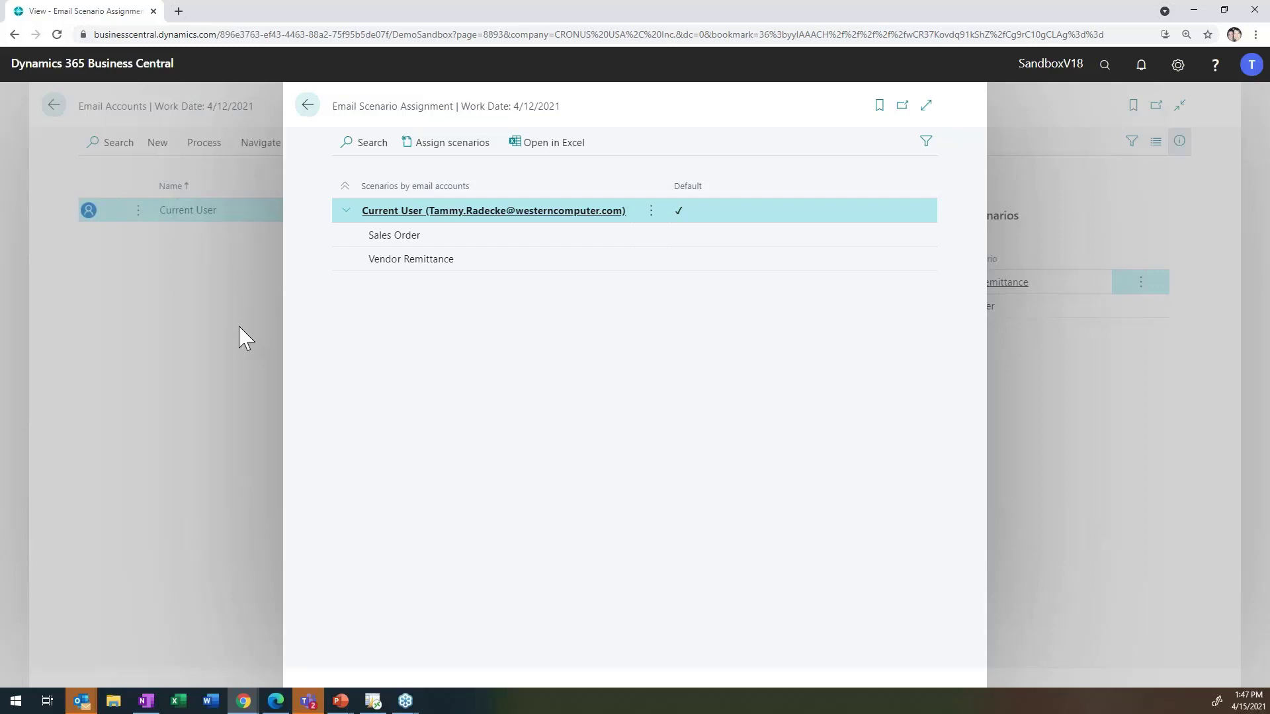
Go back home and open the Email Outbox through an 'e-mail' search.
left_click(307, 106)
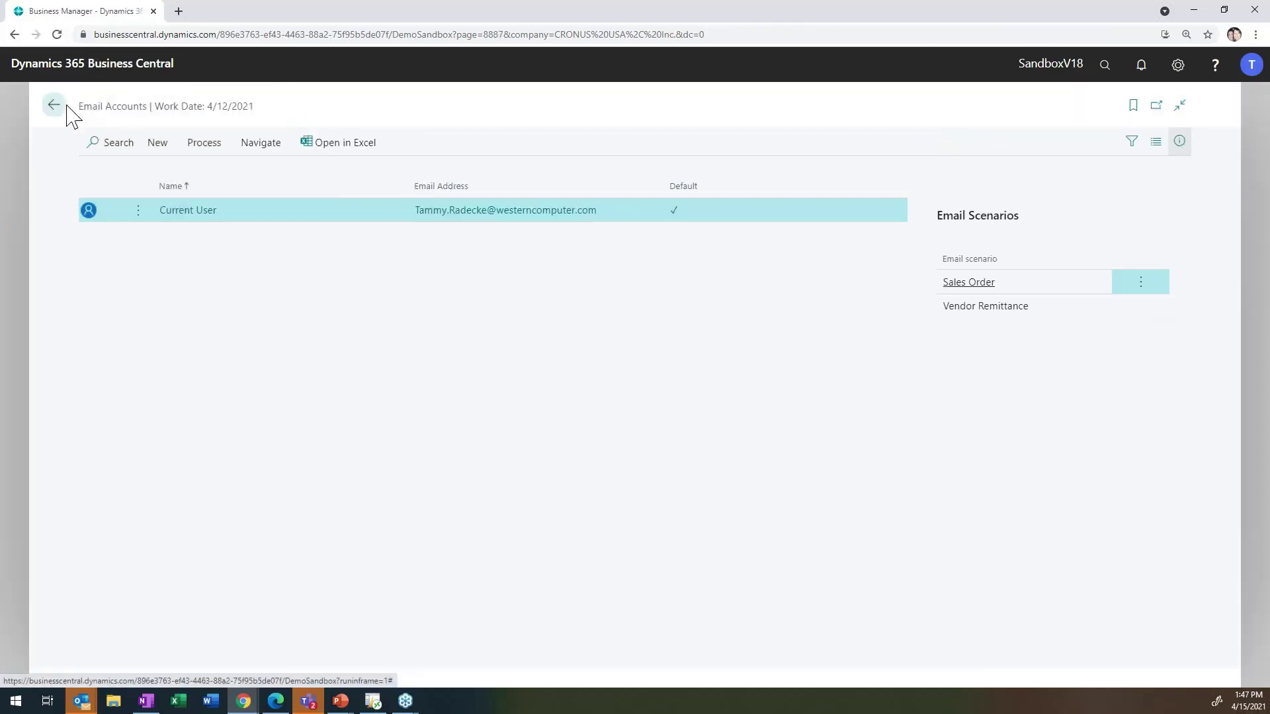
left_click(54, 107)
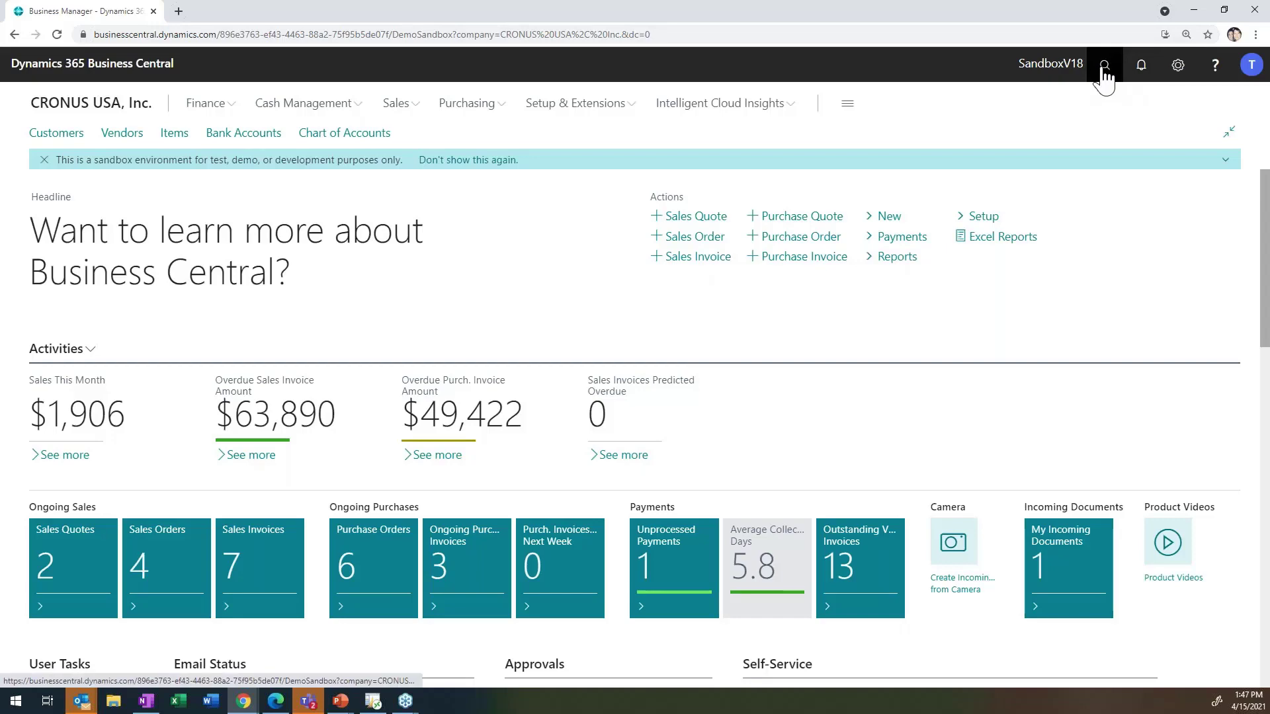
left_click(1103, 69)
type("e-mail")
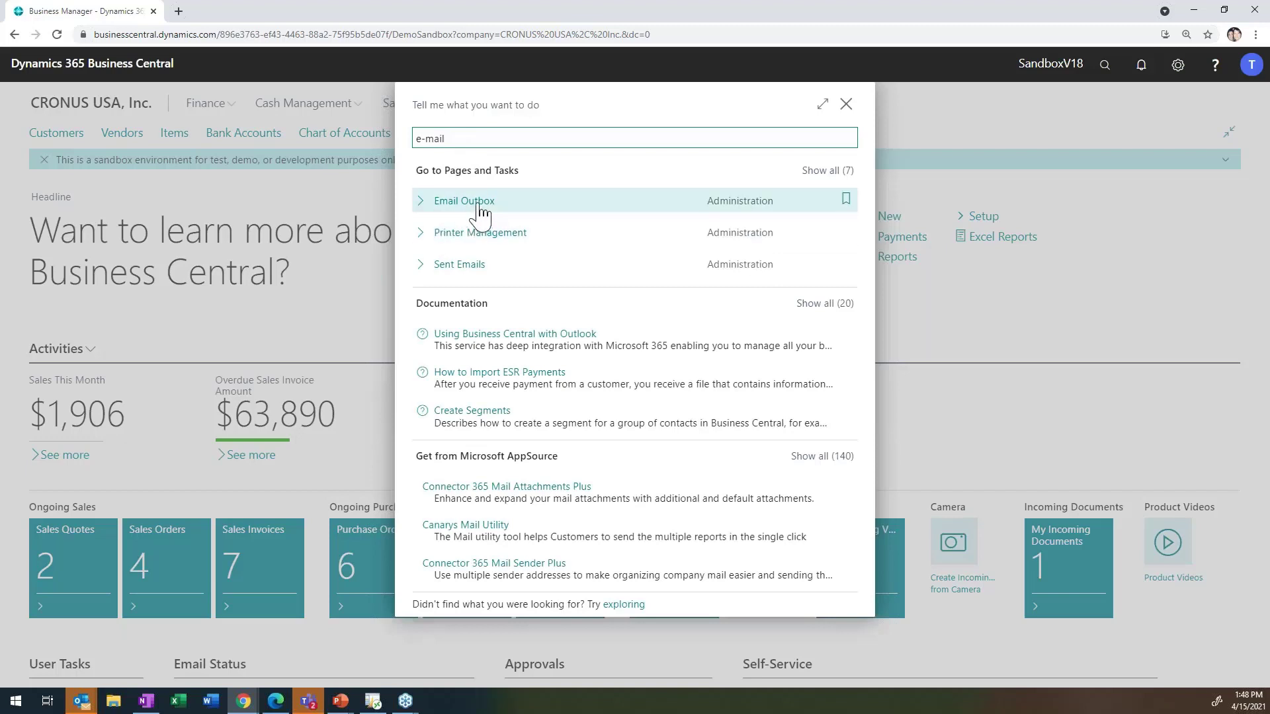
left_click(478, 205)
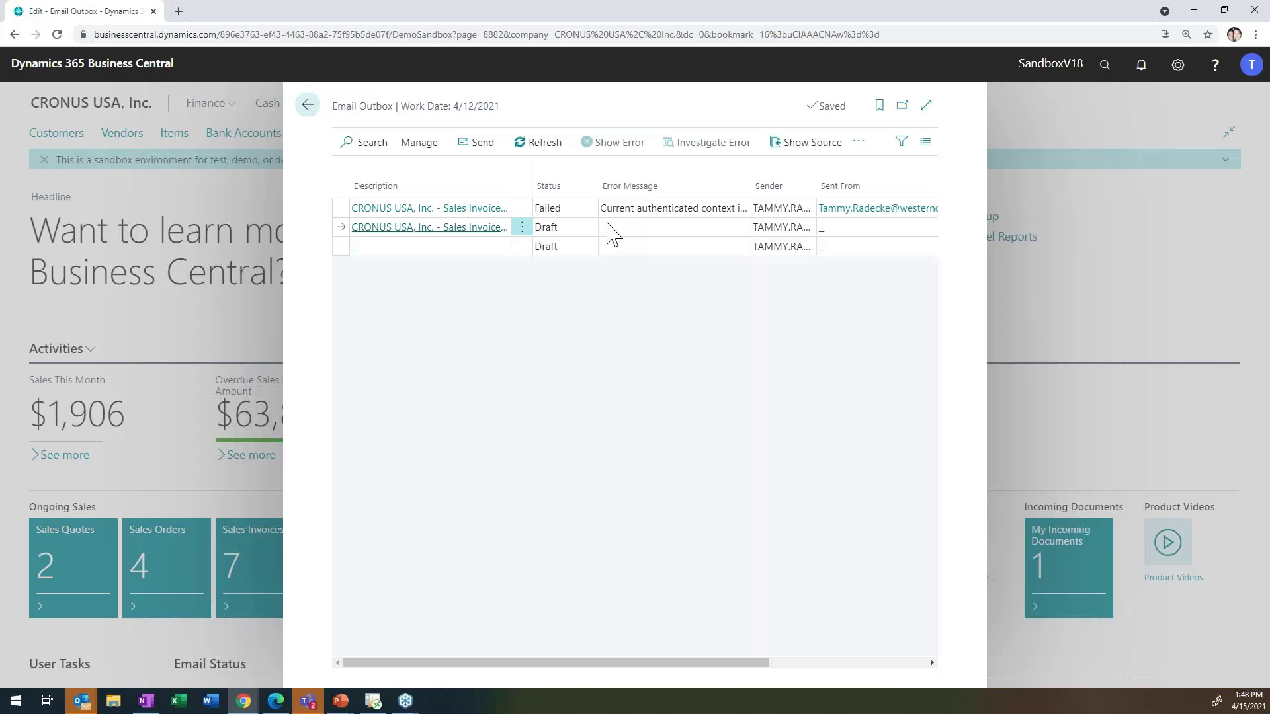
Inspect the two CRONUS USA sales invoice emails in the outbox's filter pane, then return home.
left_click(901, 146)
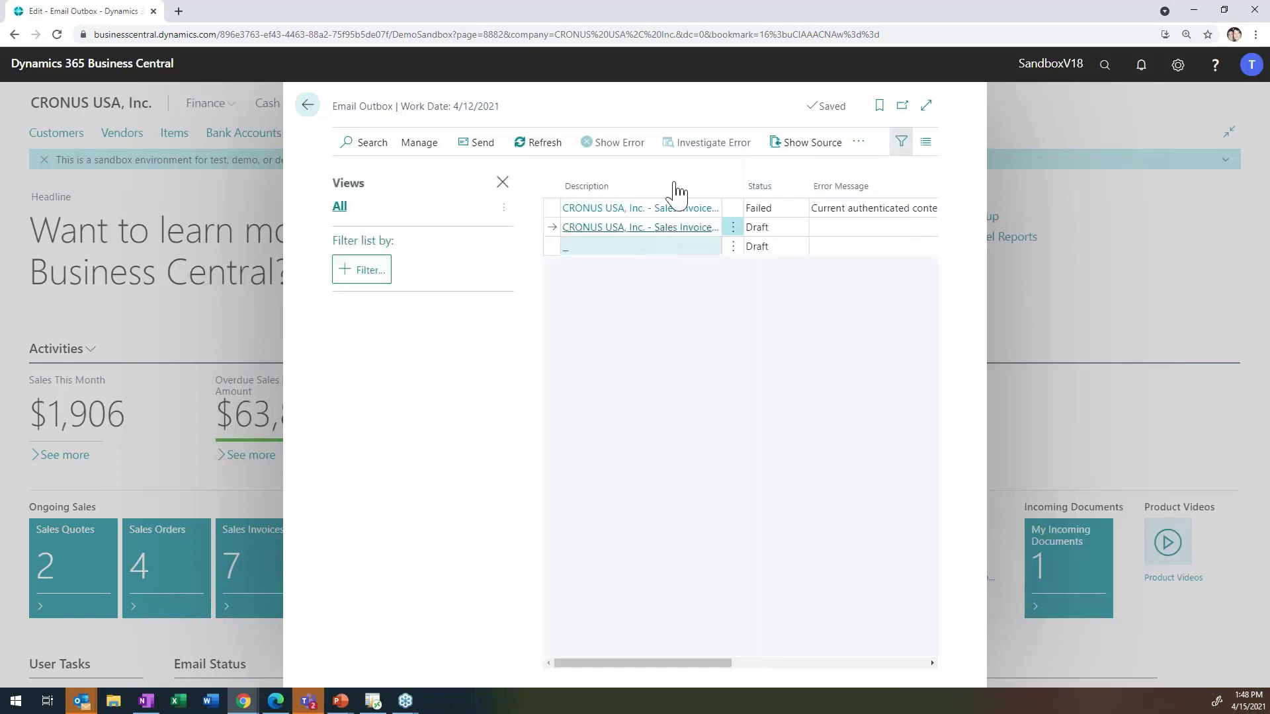
left_click_drag(628, 661, 716, 663)
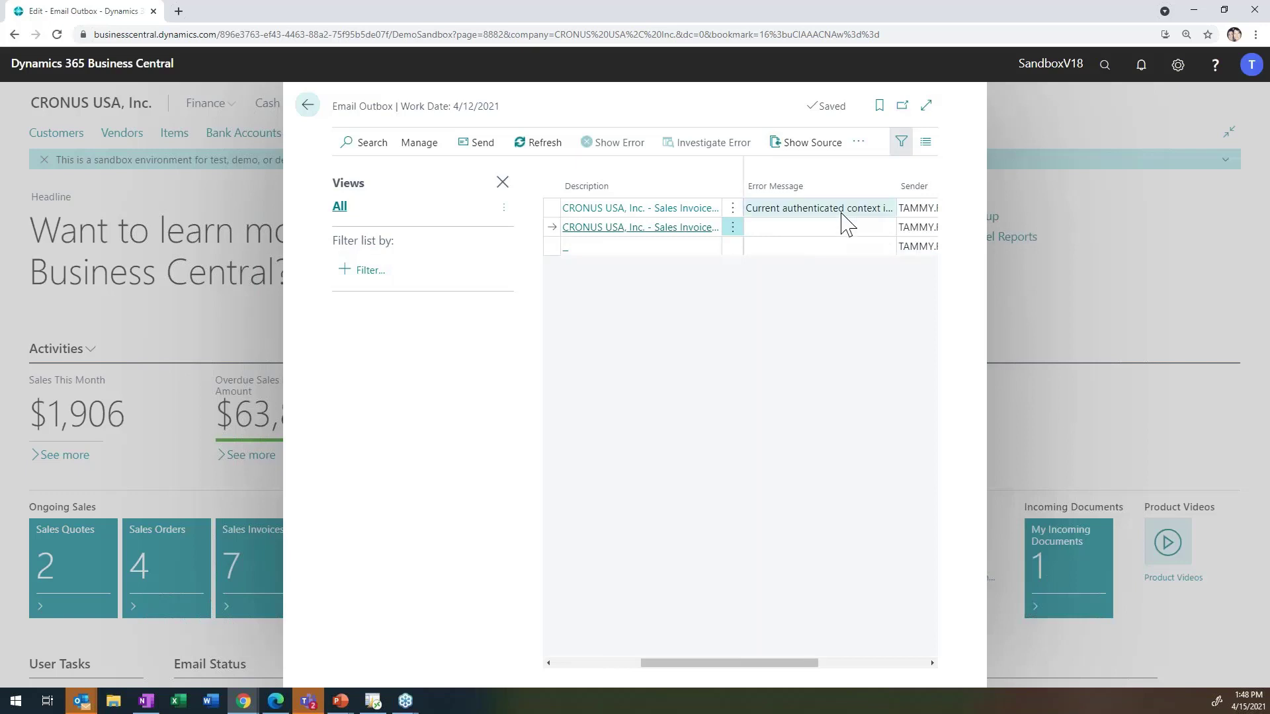
left_click_drag(721, 666, 757, 670)
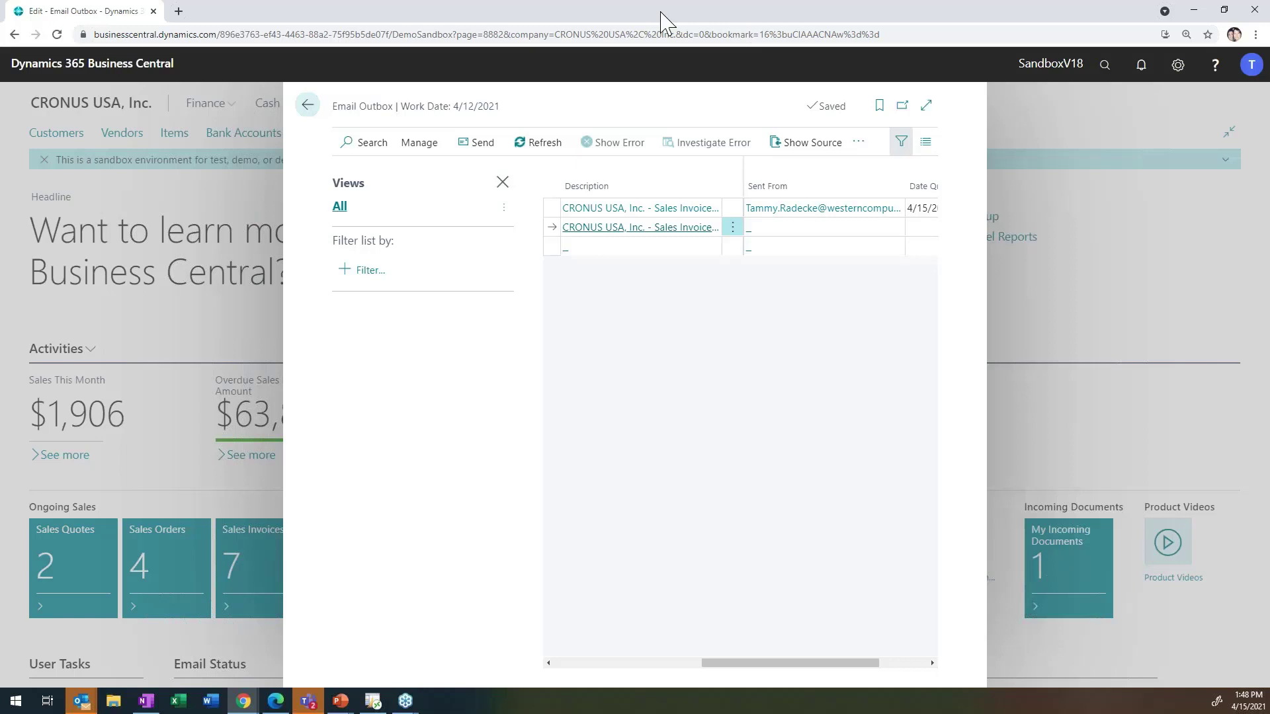
left_click(307, 106)
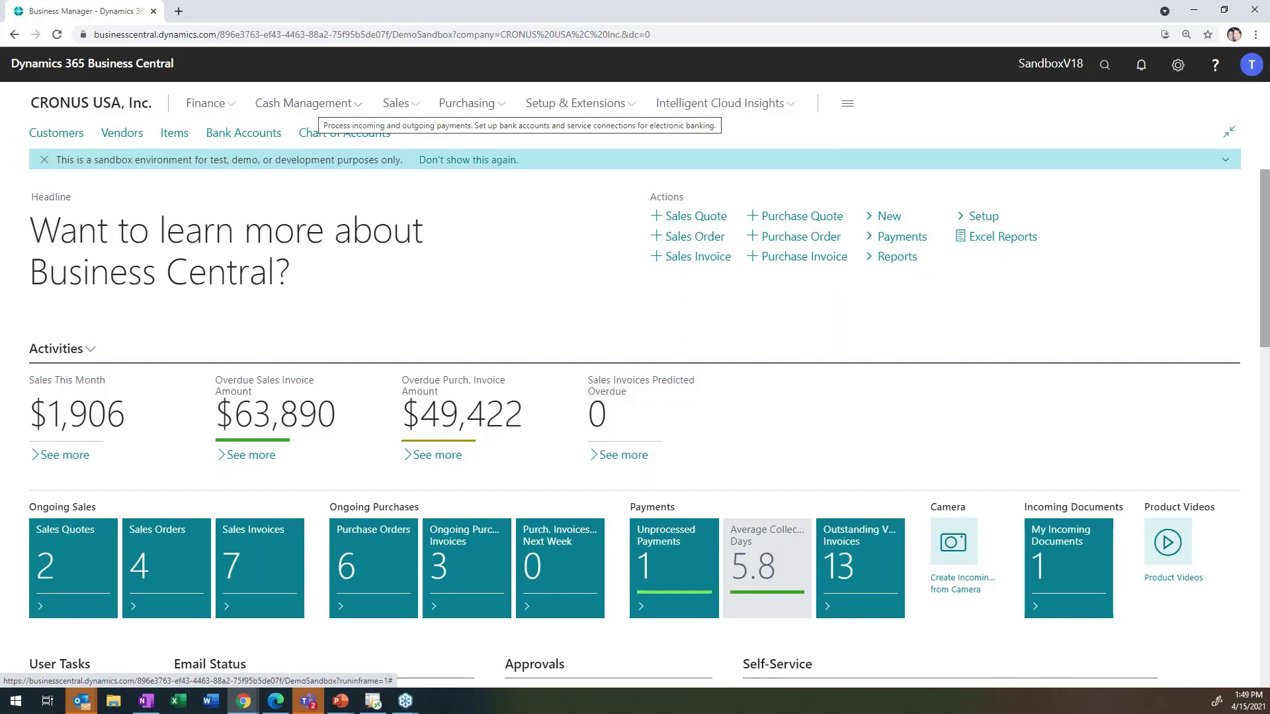
Open Posted Sales Invoices from the Sales menu and expand the Print/Send options.
left_click(409, 111)
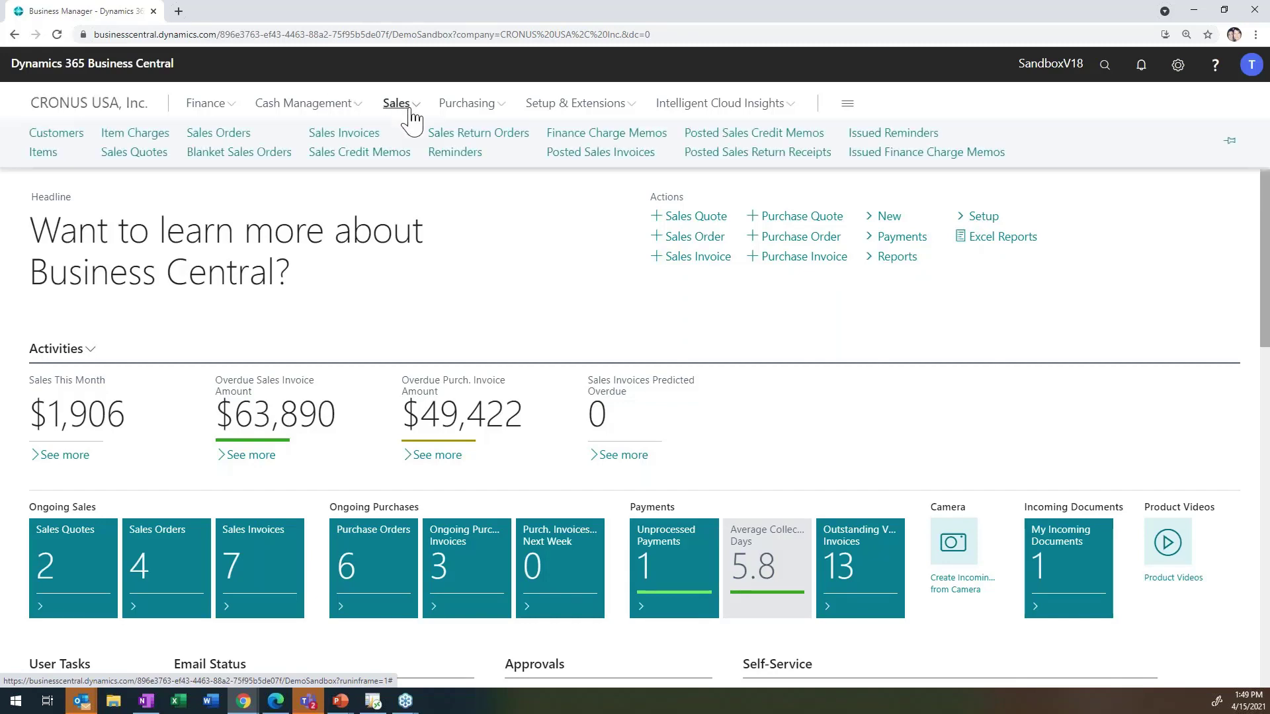
left_click(584, 159)
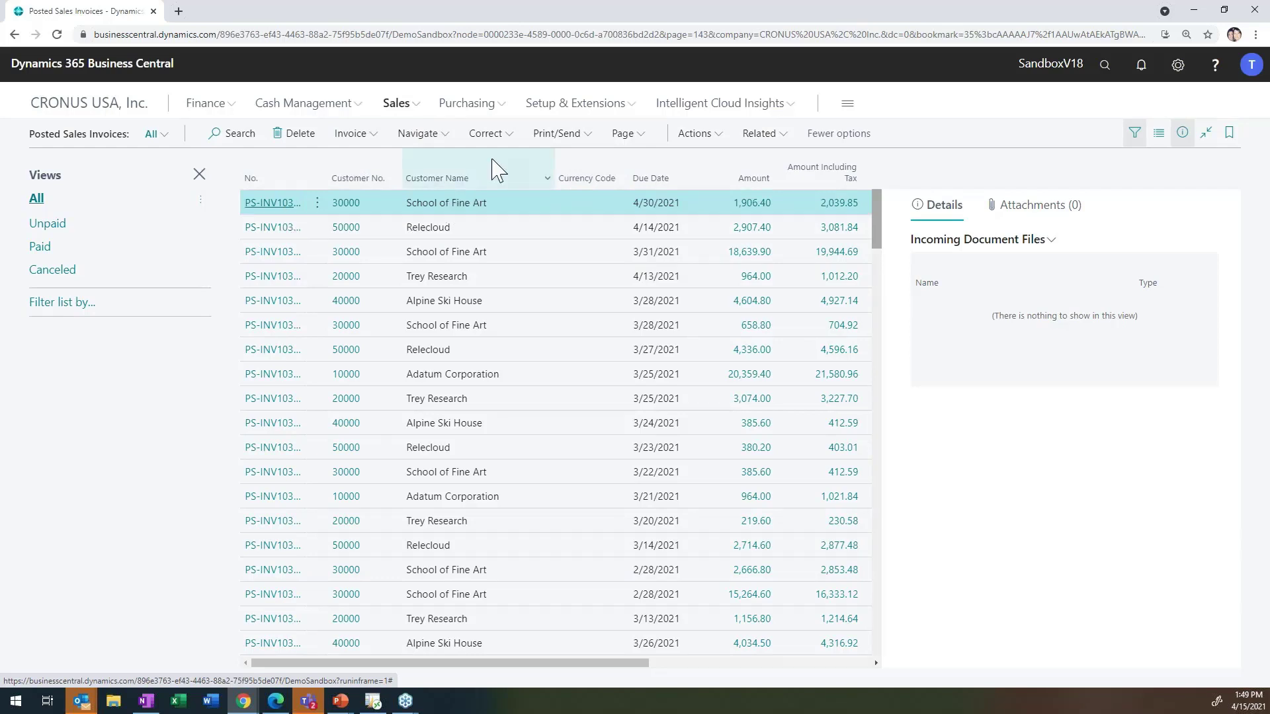
left_click(588, 142)
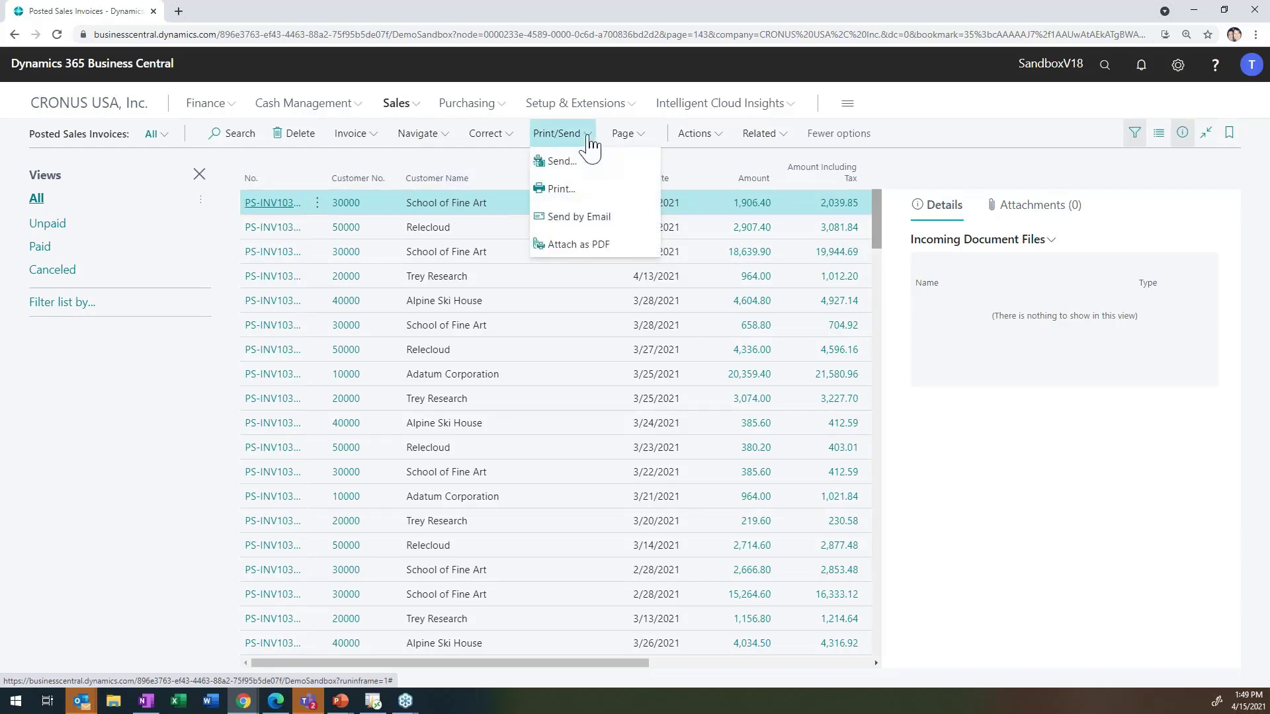
Start emailing invoice PS-INV103198 to School of Fine Art, typing 'fd' as an extra recipient.
left_click(582, 218)
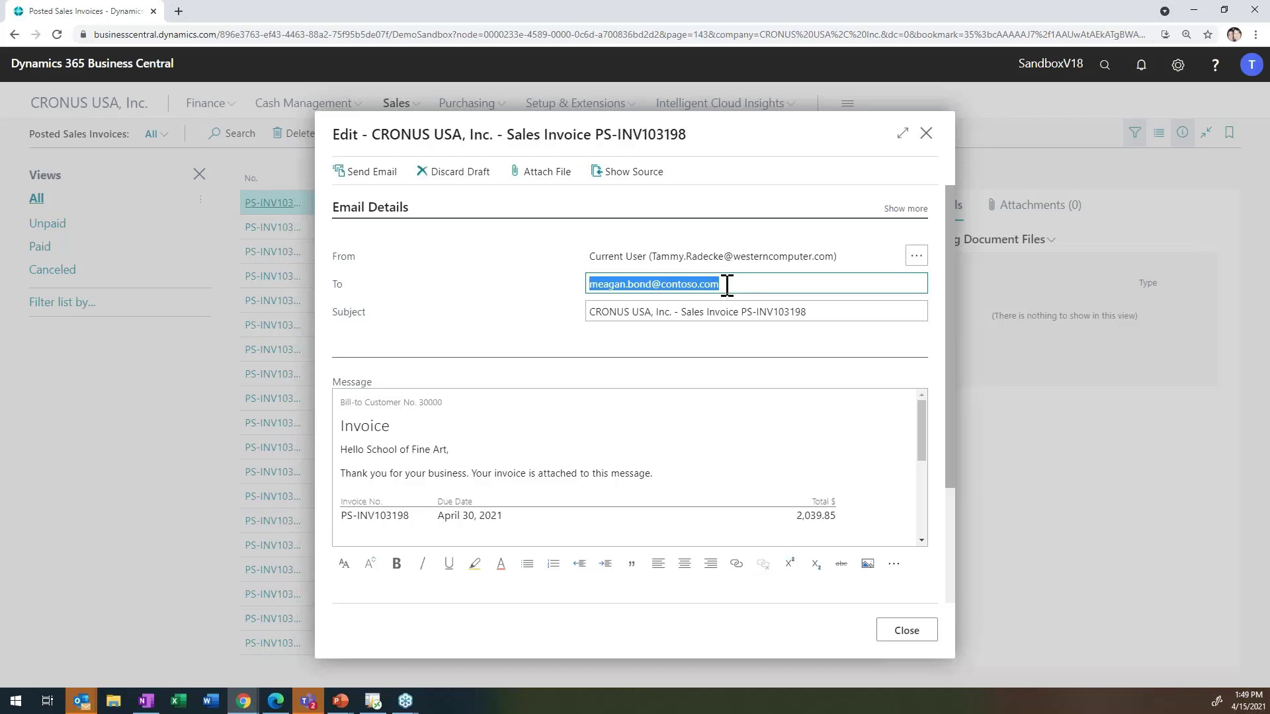
left_click(727, 285)
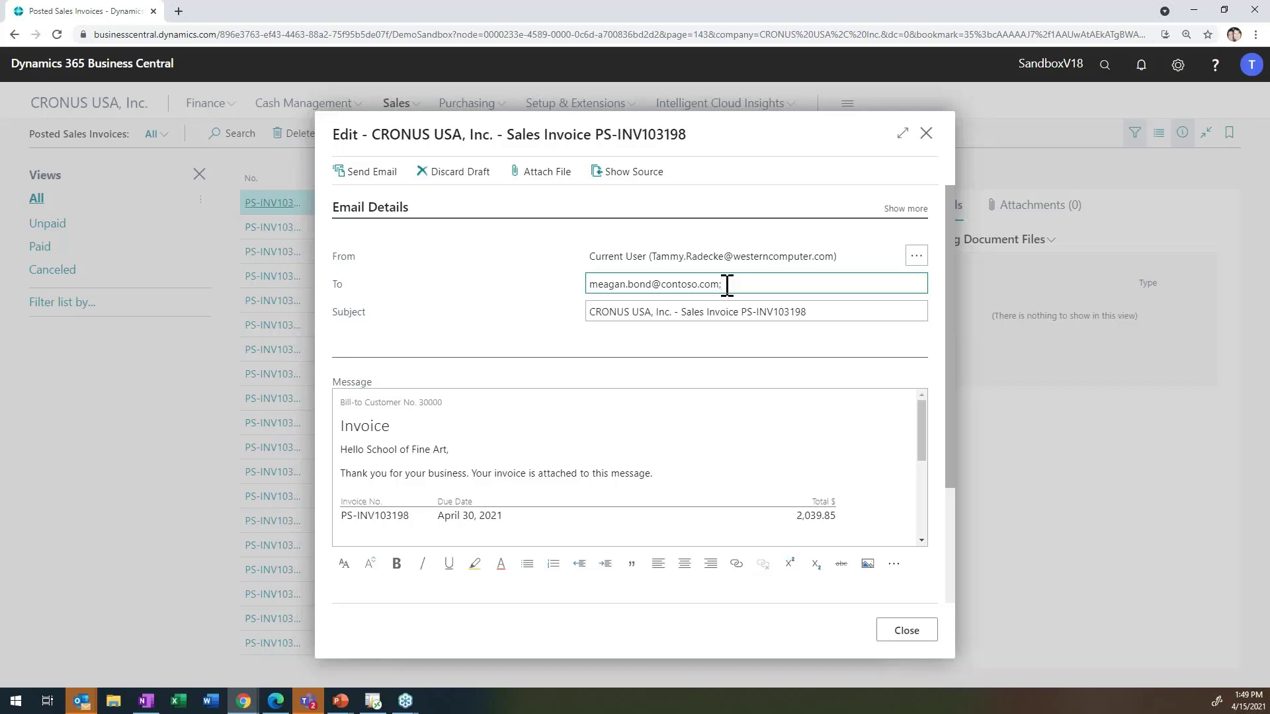
type("fd")
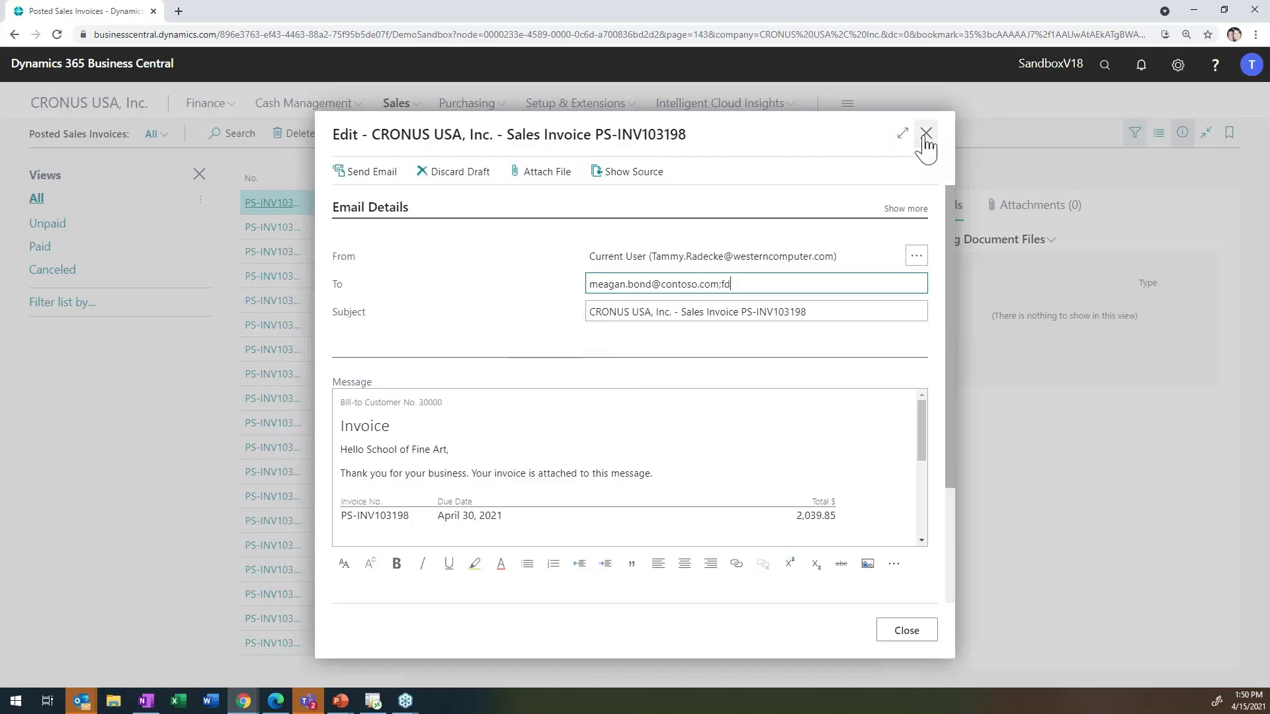
Close the email draft and discard it rather than keeping it in the outbox.
left_click(911, 632)
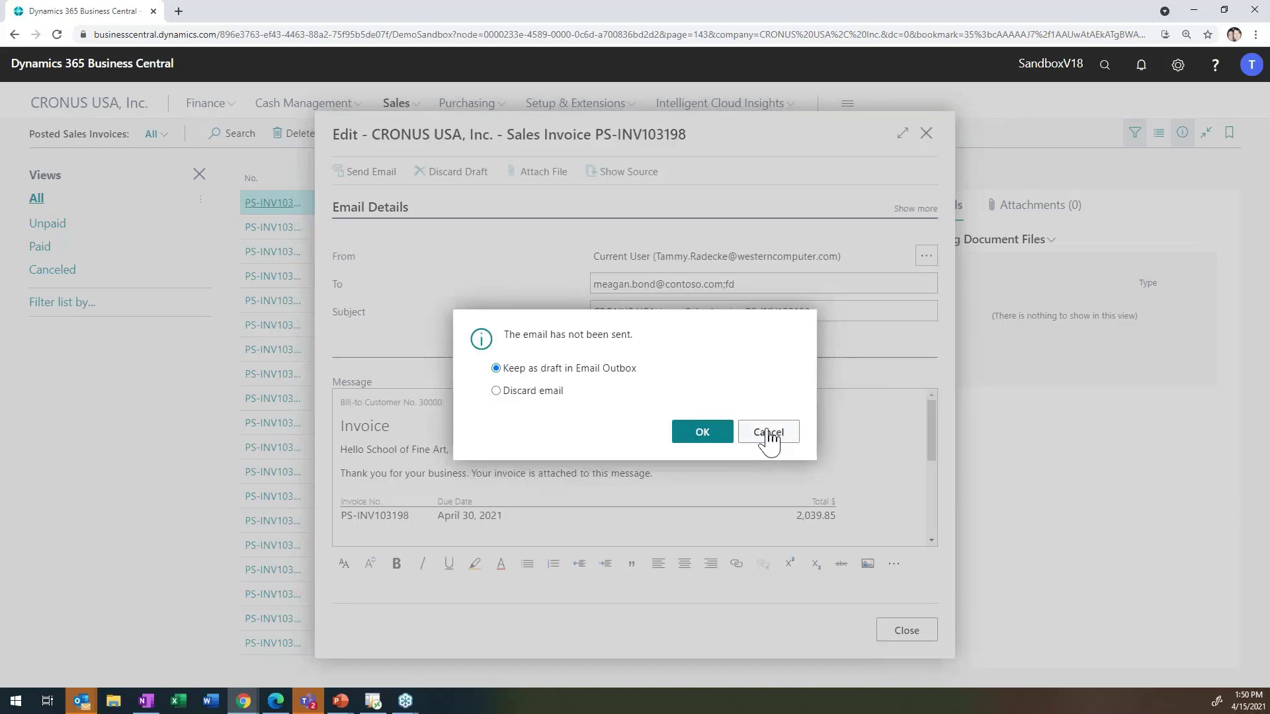
left_click(767, 437)
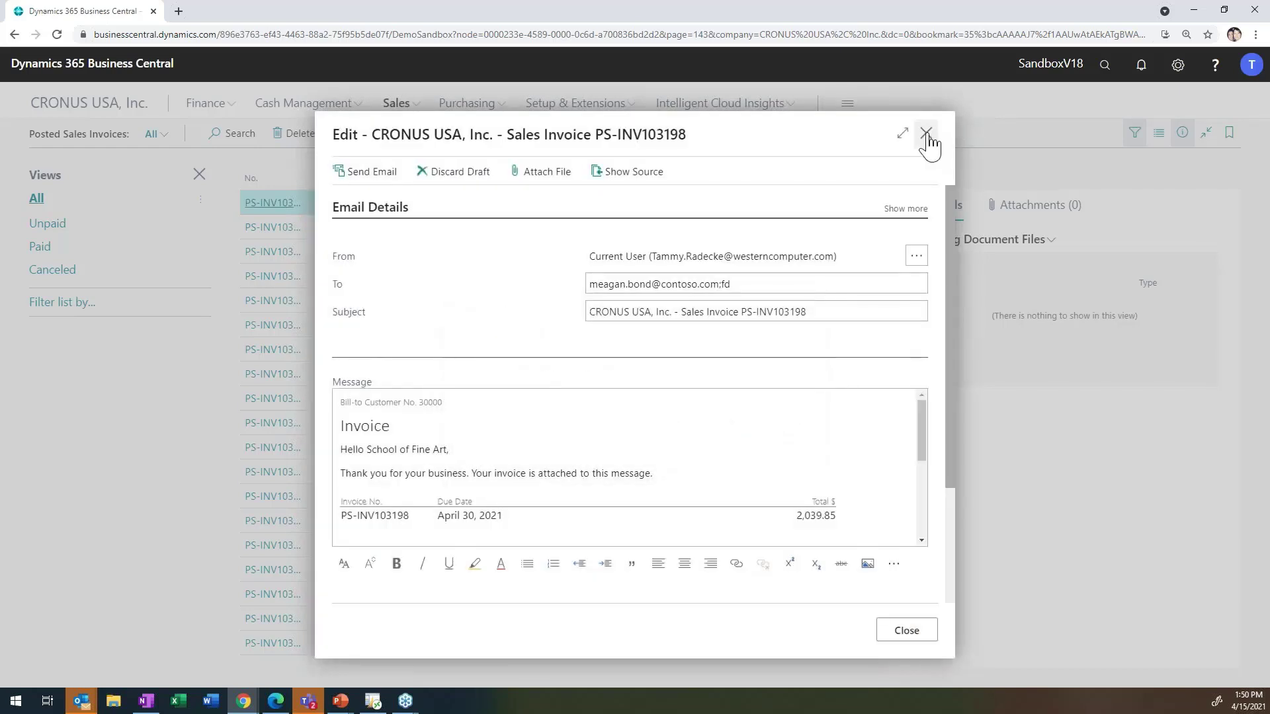
left_click(927, 134)
left_click(533, 392)
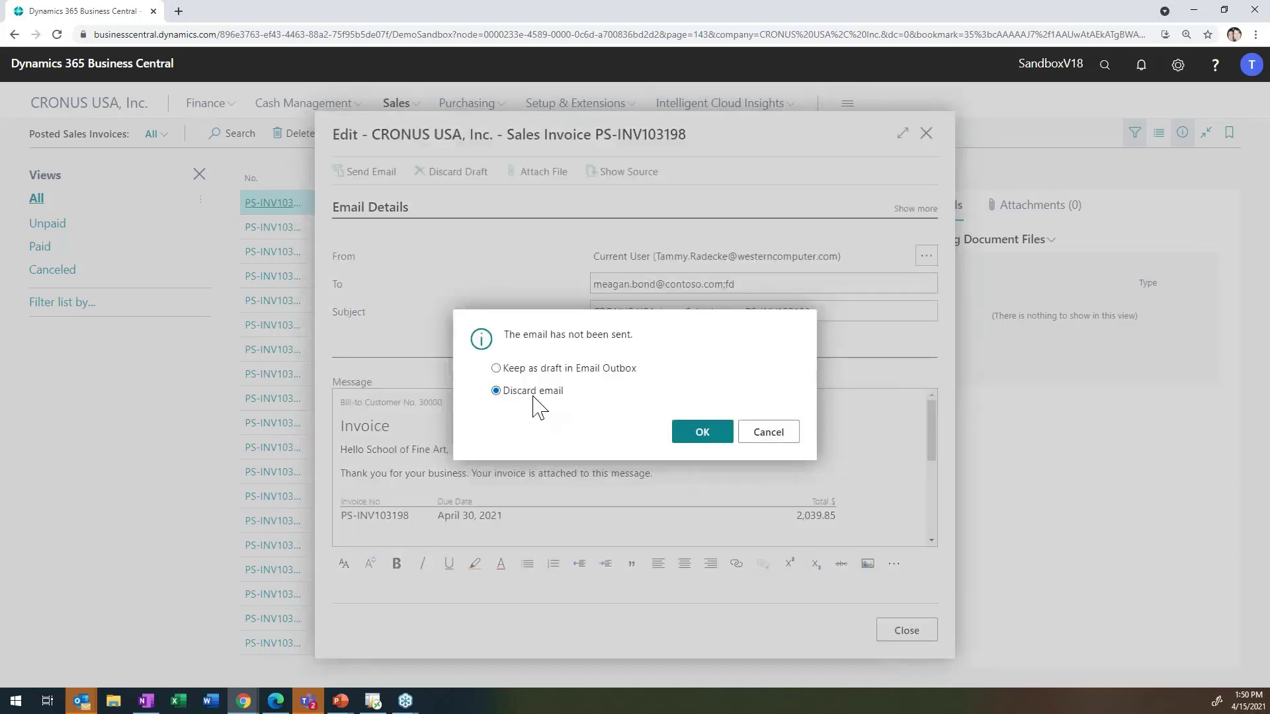
left_click(704, 436)
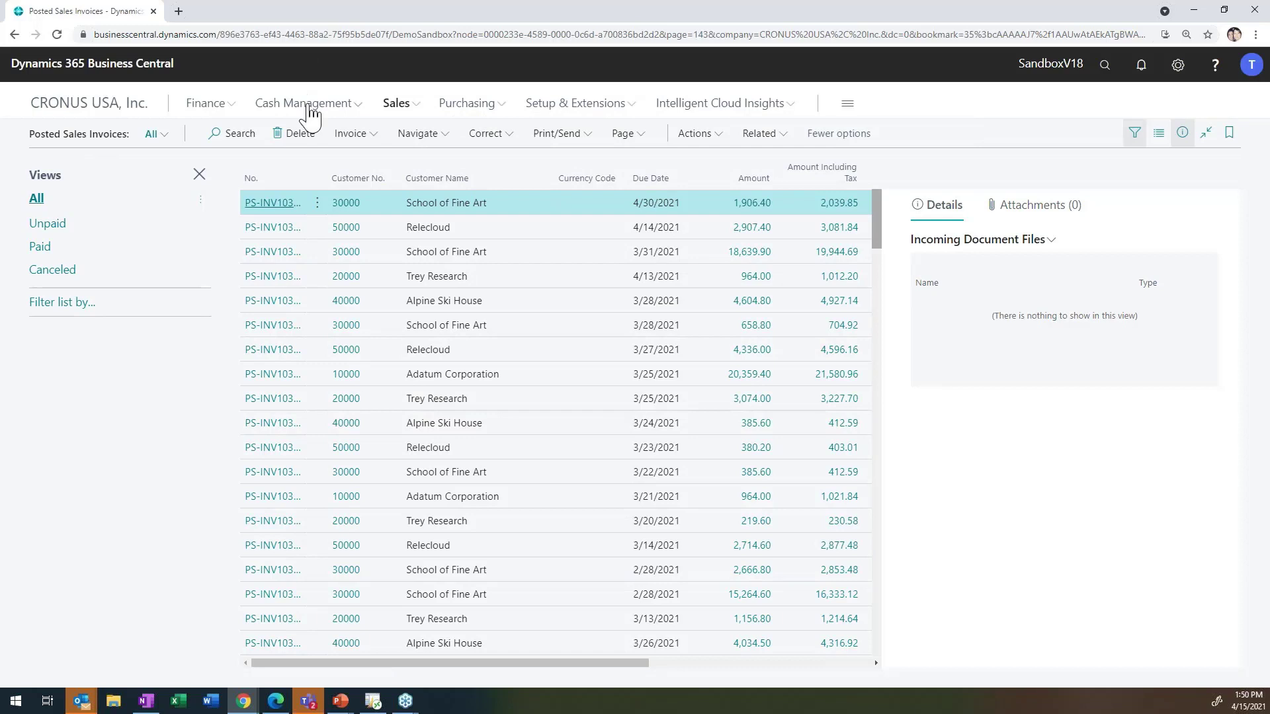
left_click(413, 106)
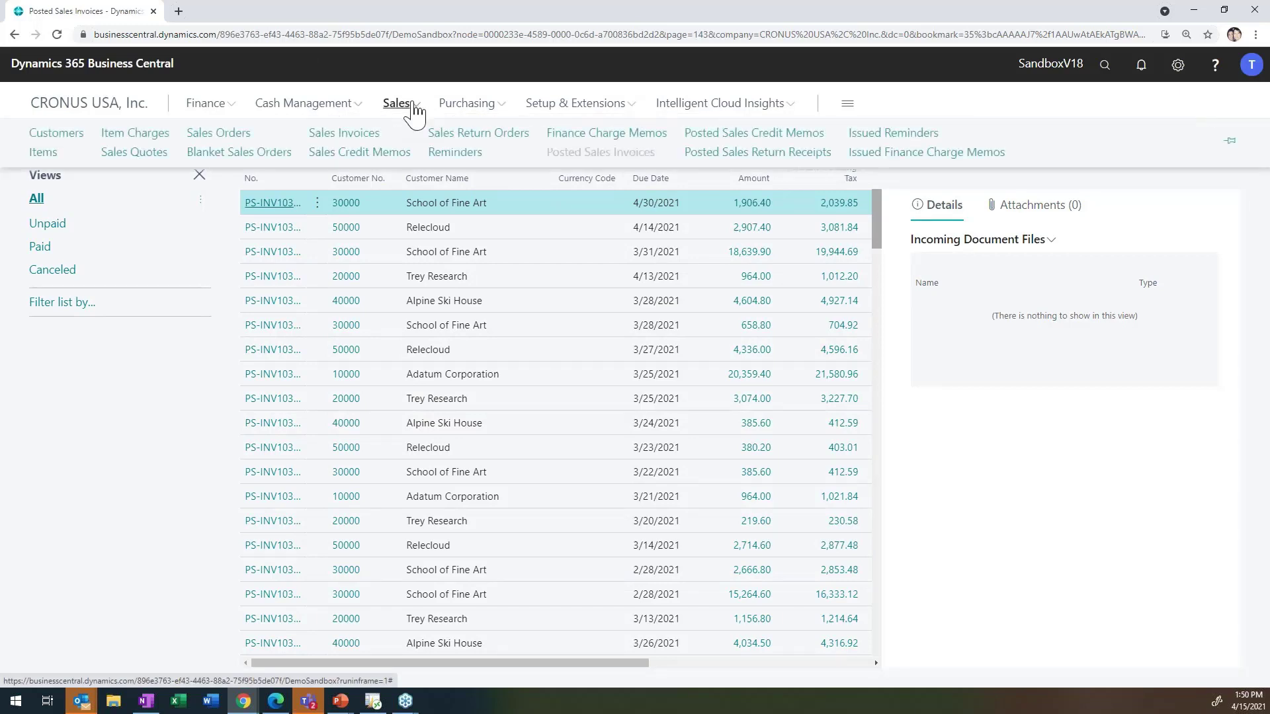
Open the Customers list and select the first customer's full contact name.
left_click(69, 139)
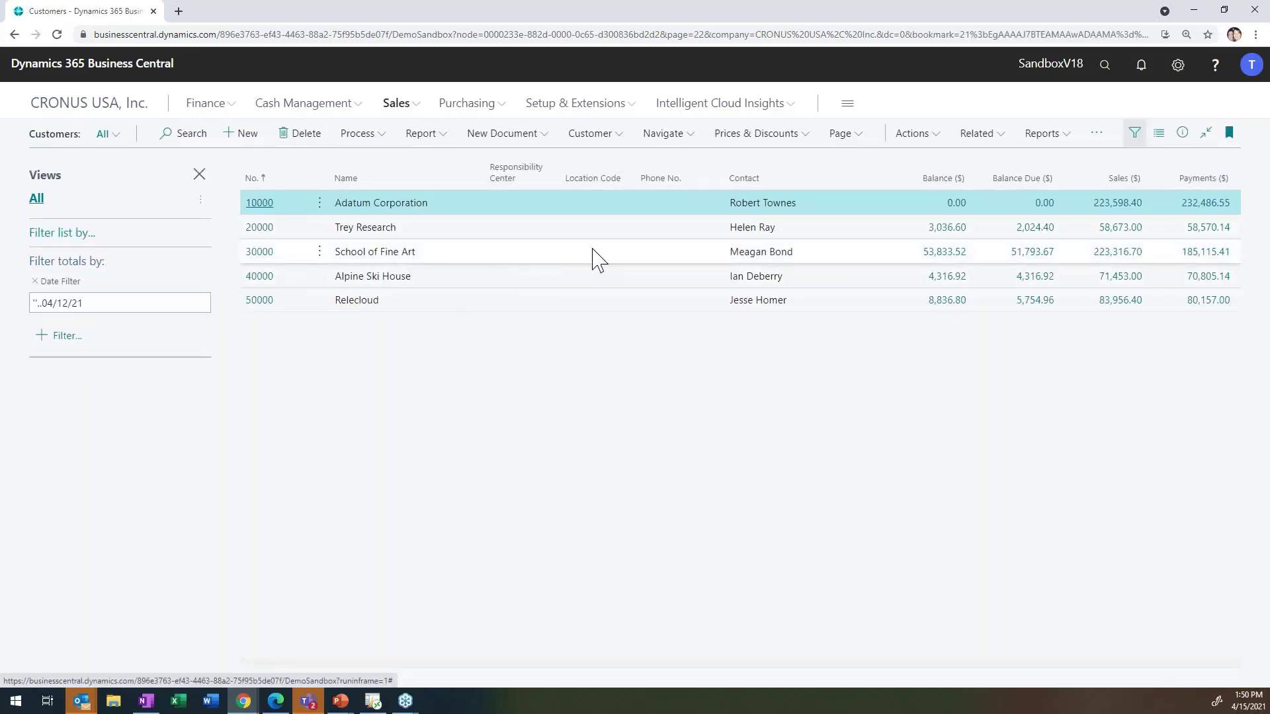
mouse_move(296, 198)
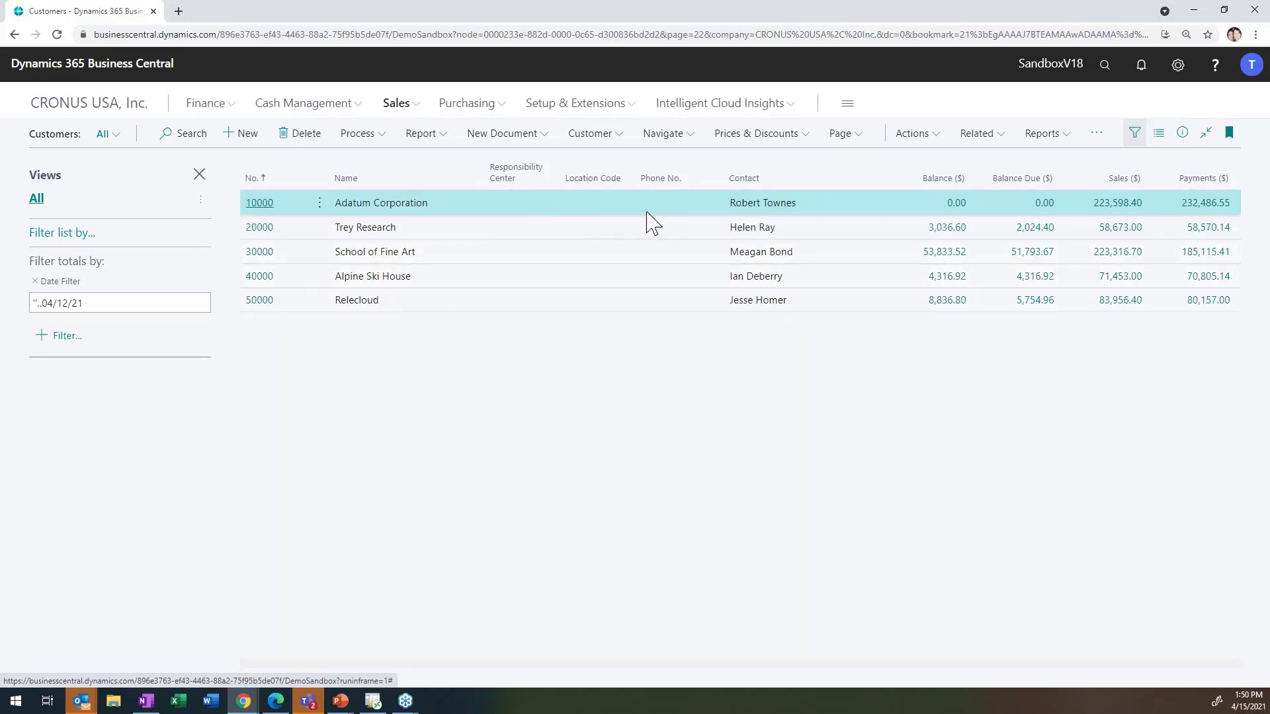
double_click(746, 205)
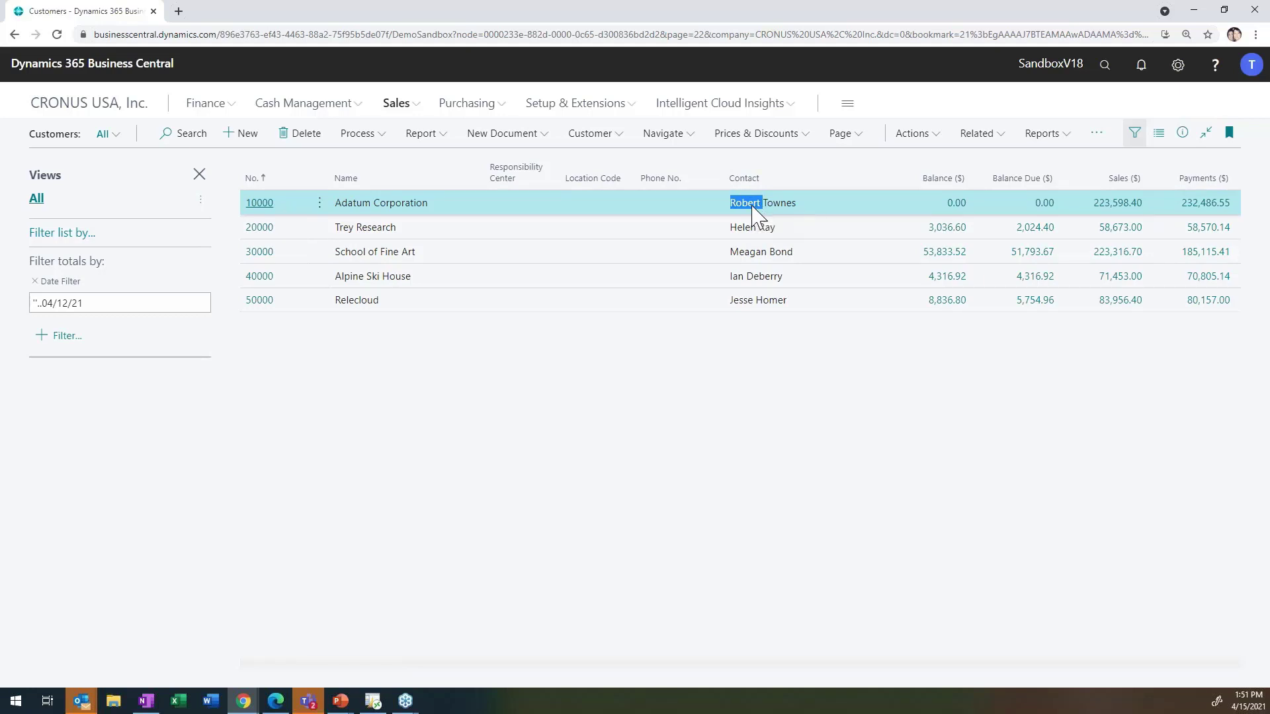
triple_click(755, 205)
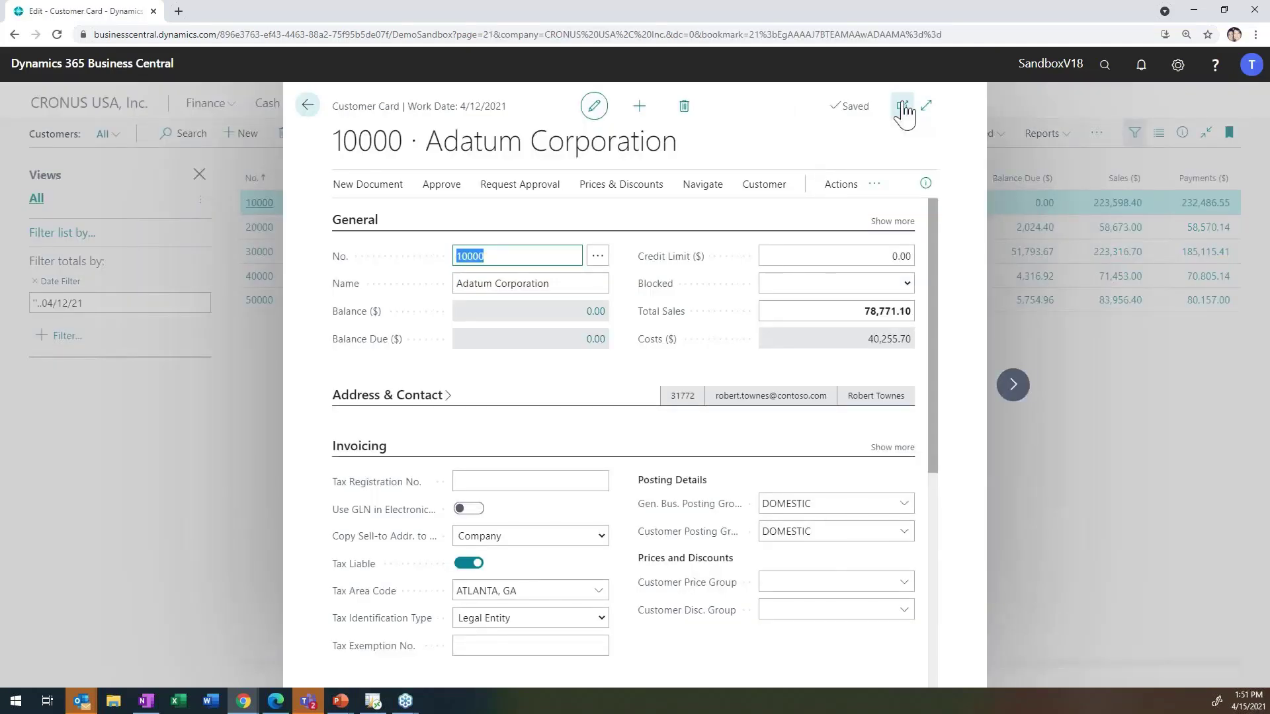
Expand the Adatum Corporation card and open Document Layouts under Related > Customer.
left_click(927, 107)
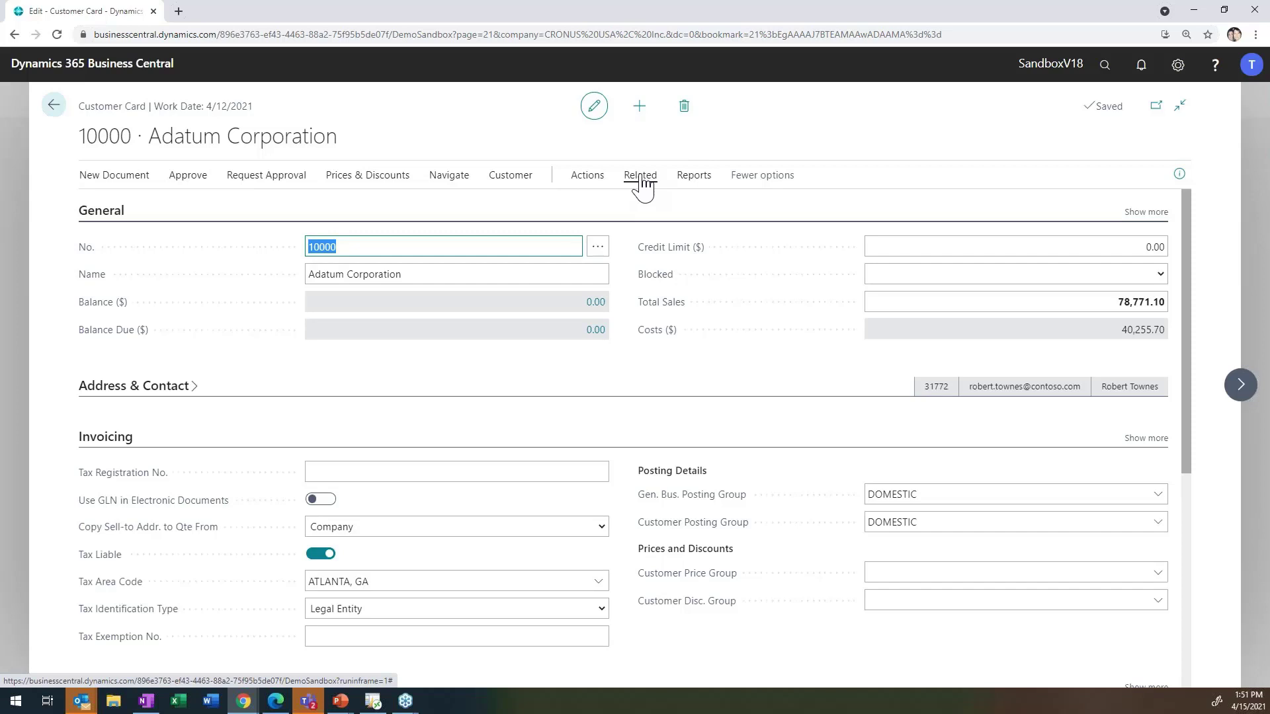
left_click(640, 177)
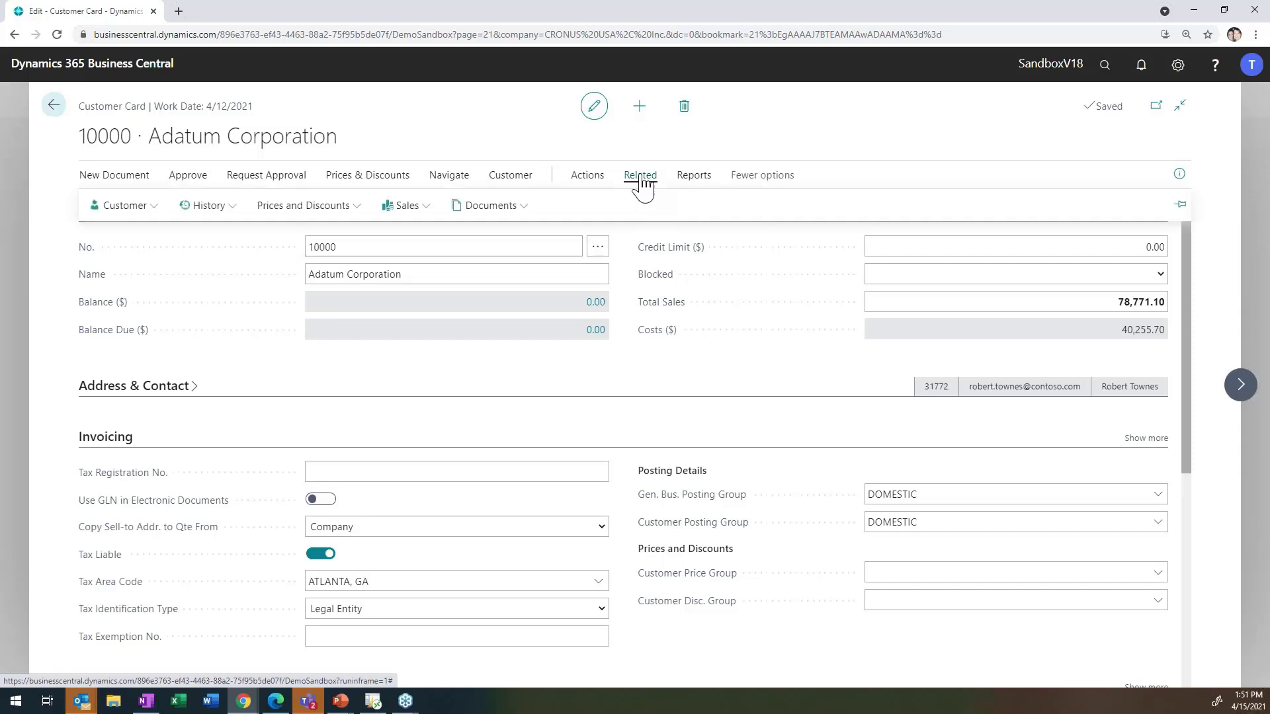
left_click(125, 211)
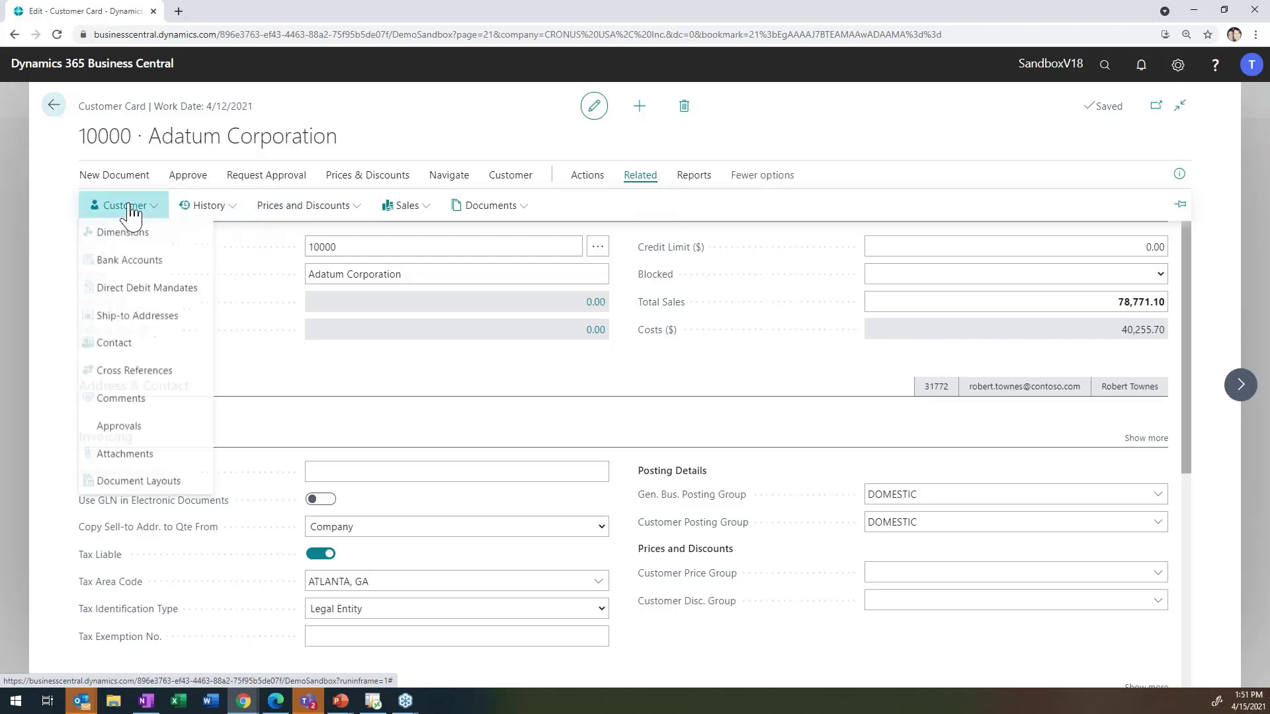
left_click(144, 482)
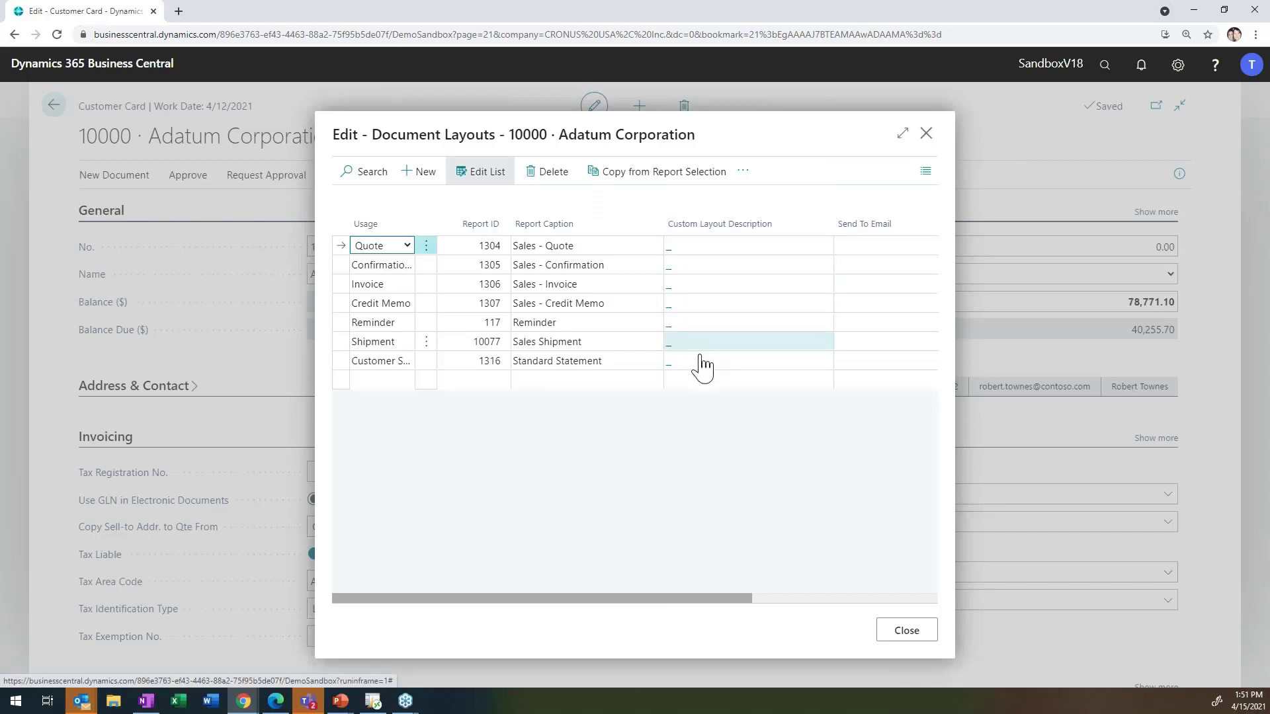
Review the seven layout usages from Quote to Customer Statement, then close them and the customer card.
left_click_drag(645, 599, 433, 453)
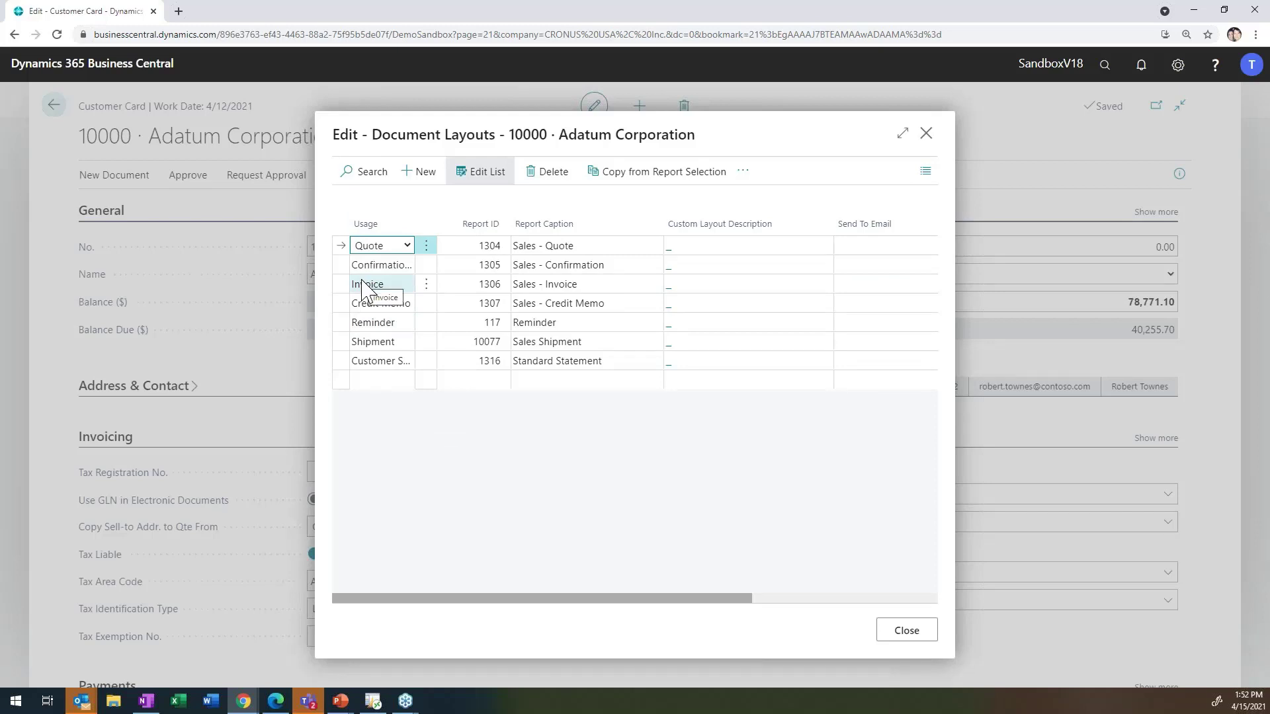
left_click(928, 138)
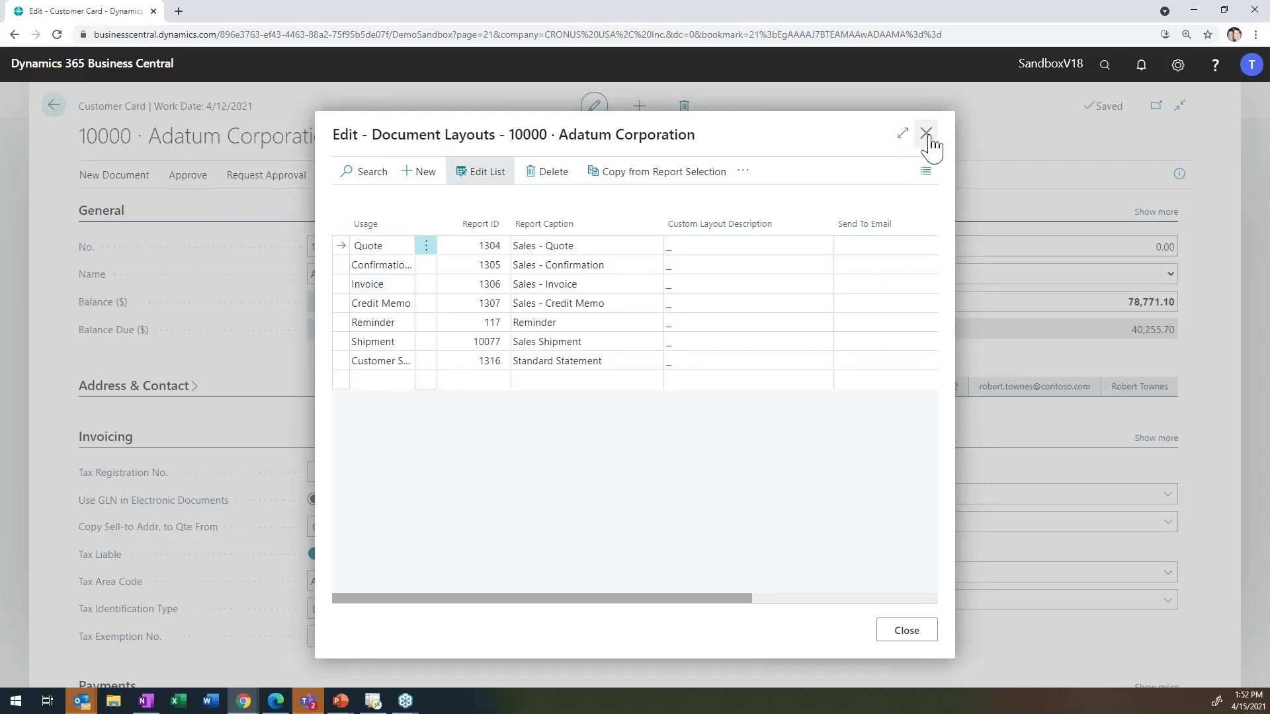
left_click(927, 136)
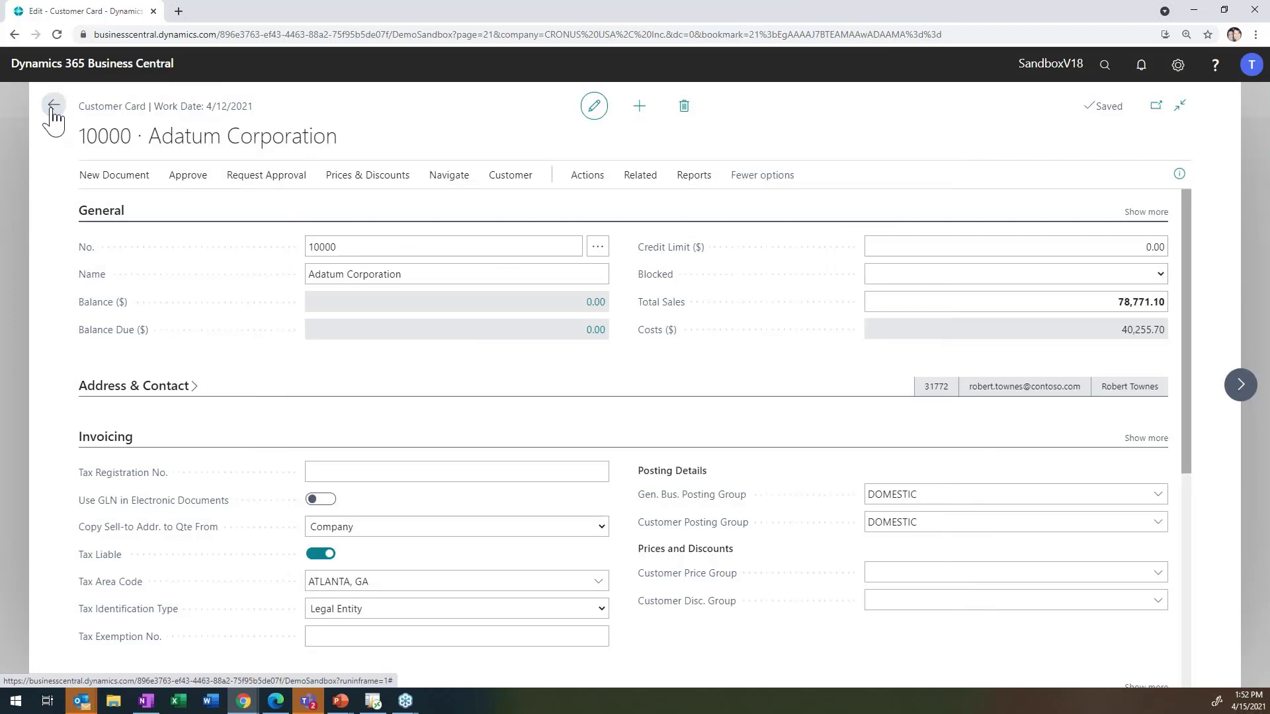
left_click(53, 107)
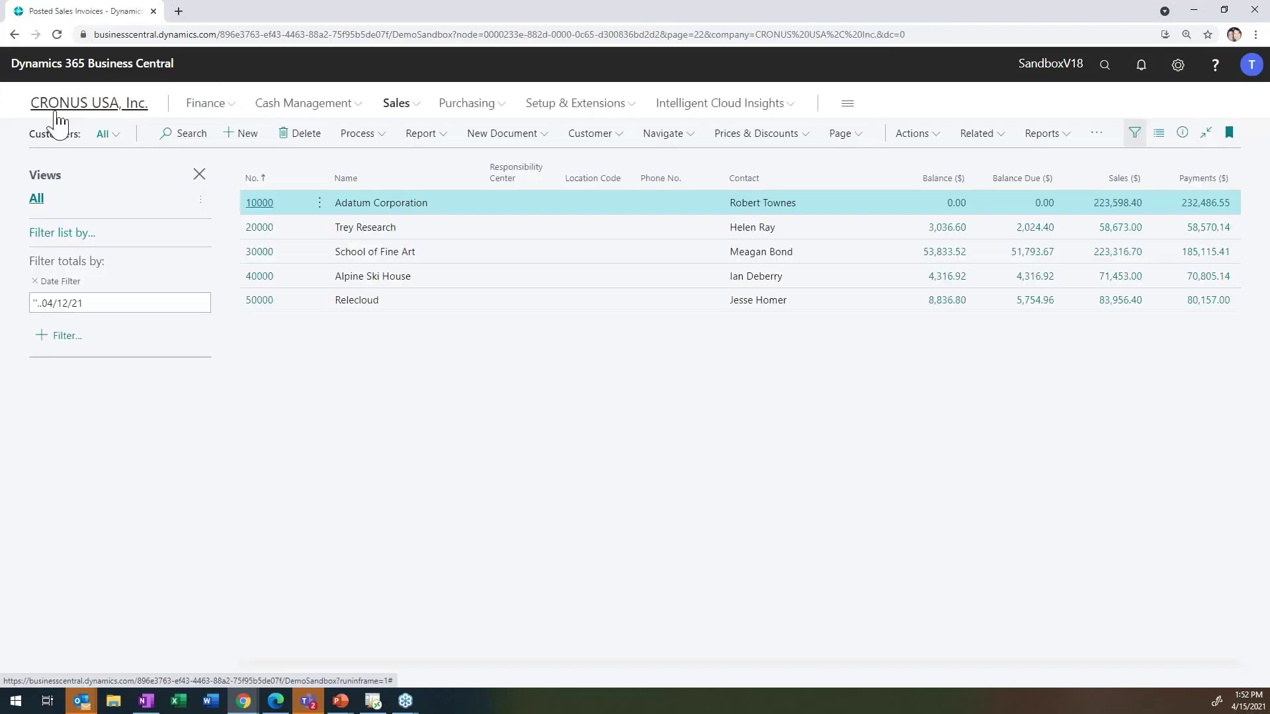